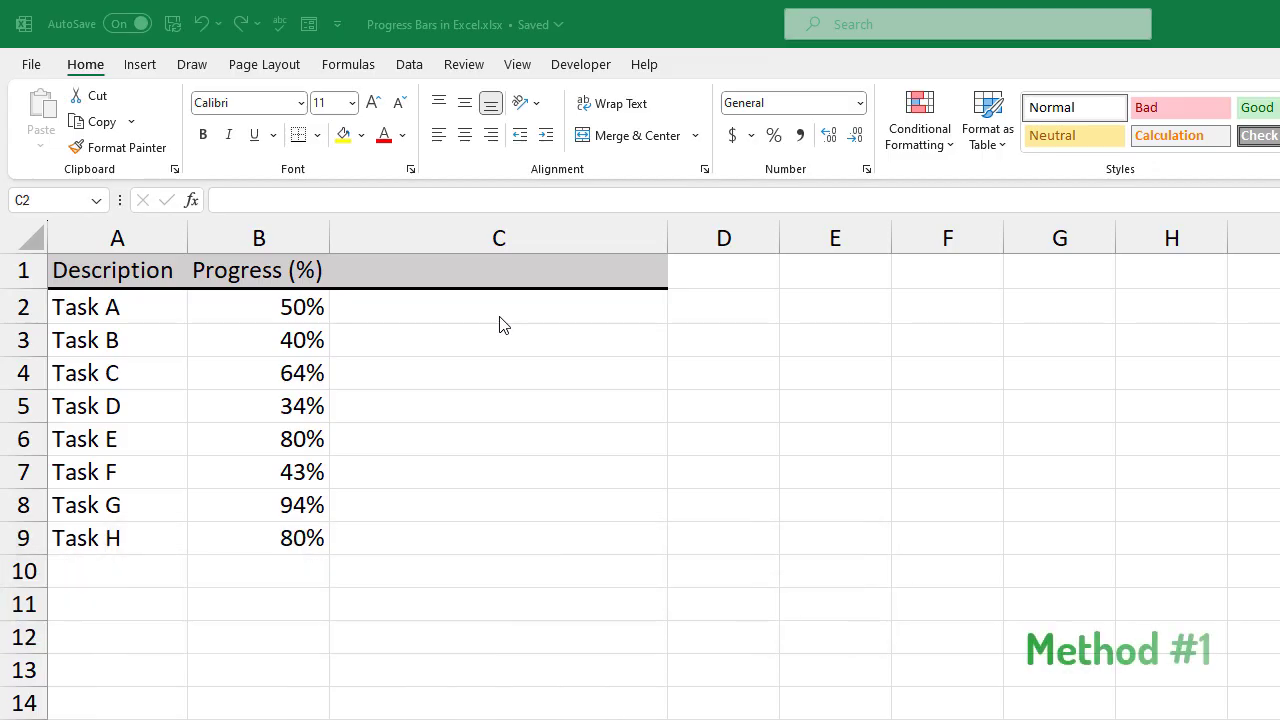
Enter =B2 in C2 so it shows Task A's 50% progress
click(500, 320)
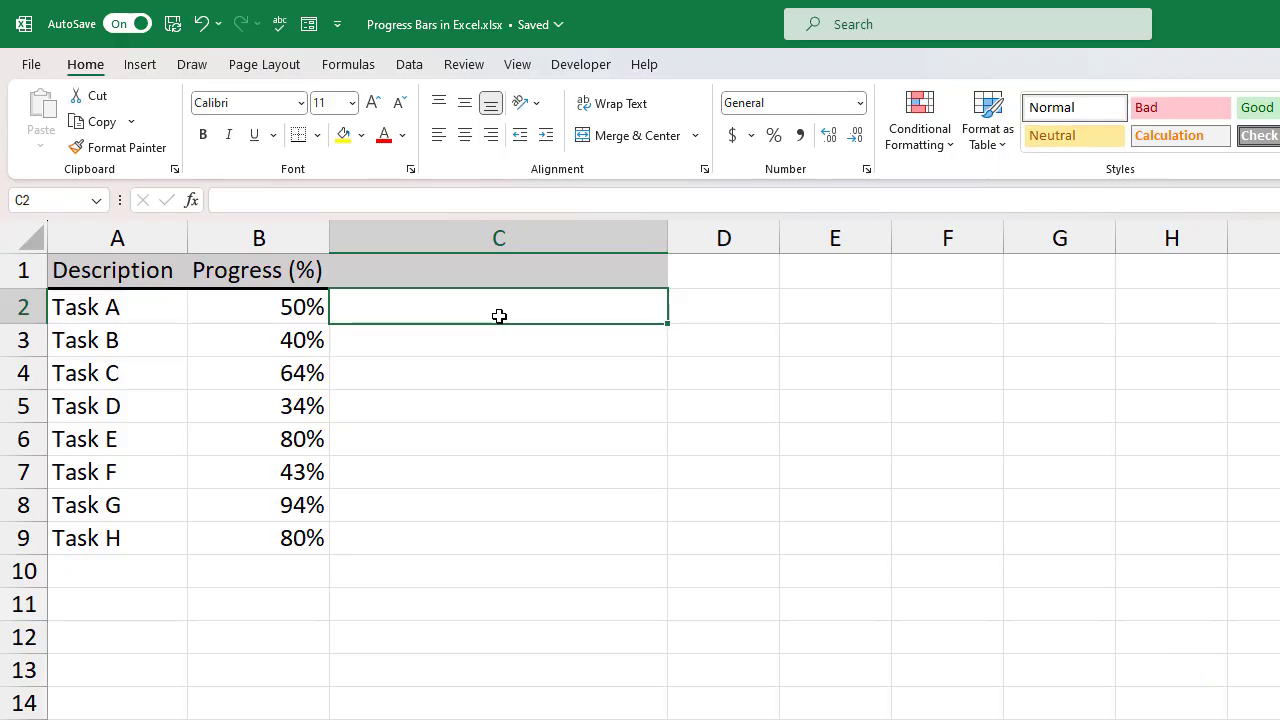
text(=)
click(286, 312)
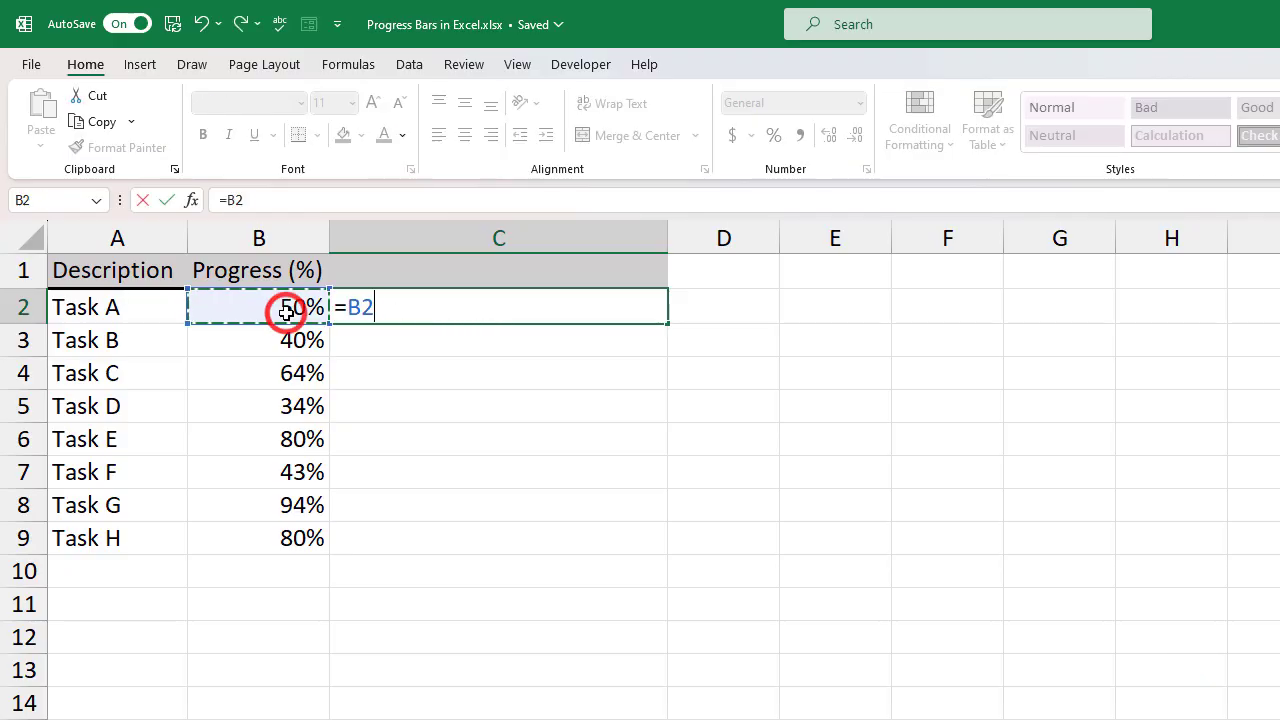
key(Return)
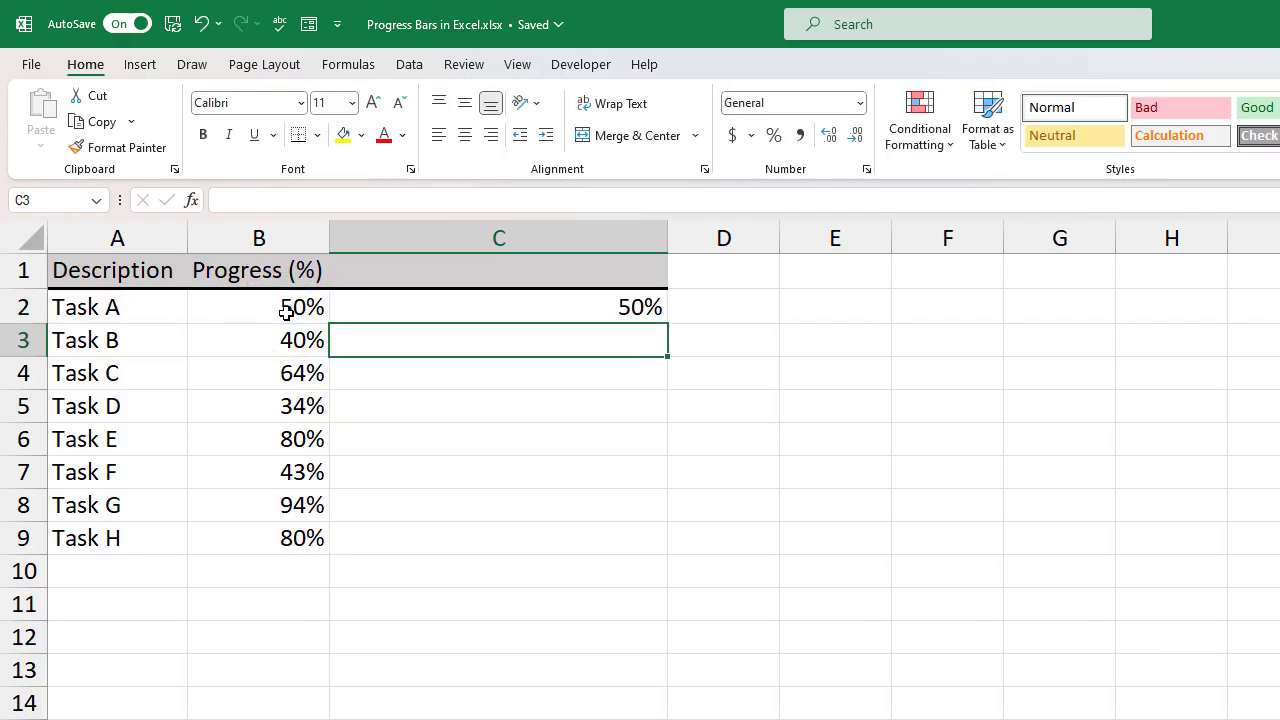
click(654, 300)
Fill the =B2 formula down to C9 and start a new Data Bars rule via More Rules
drag(664, 326, 654, 563)
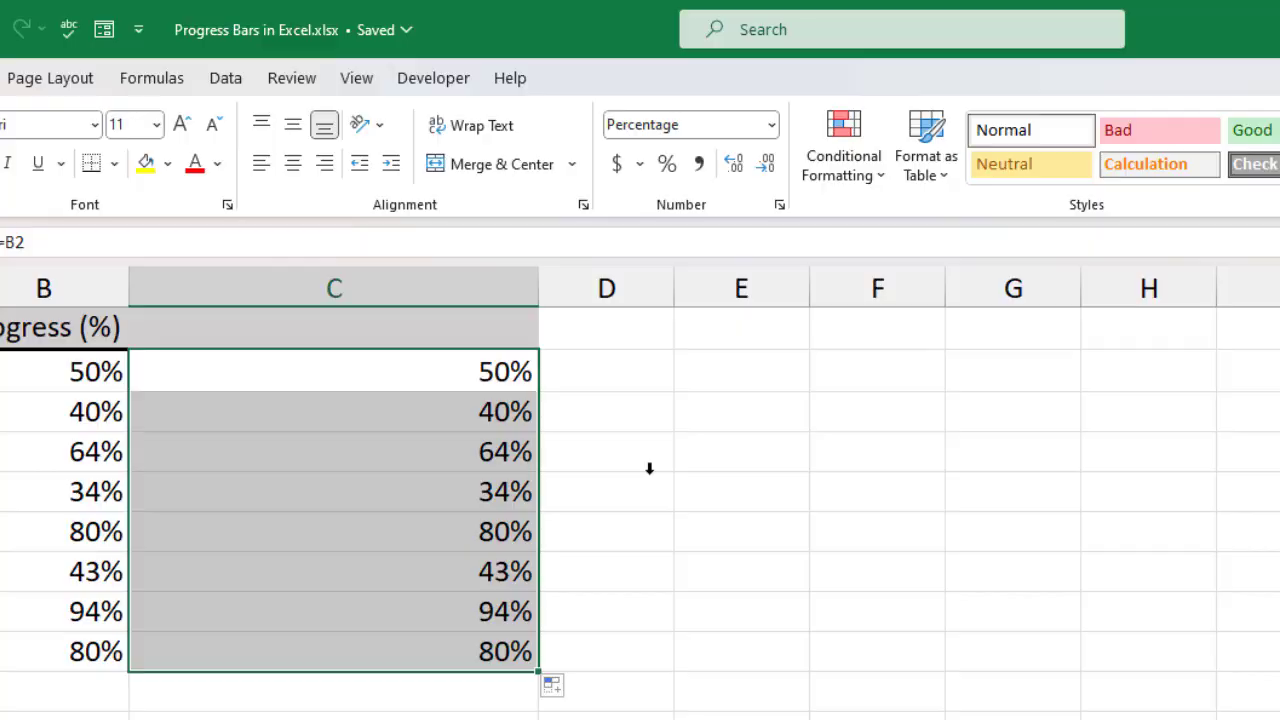
click(822, 190)
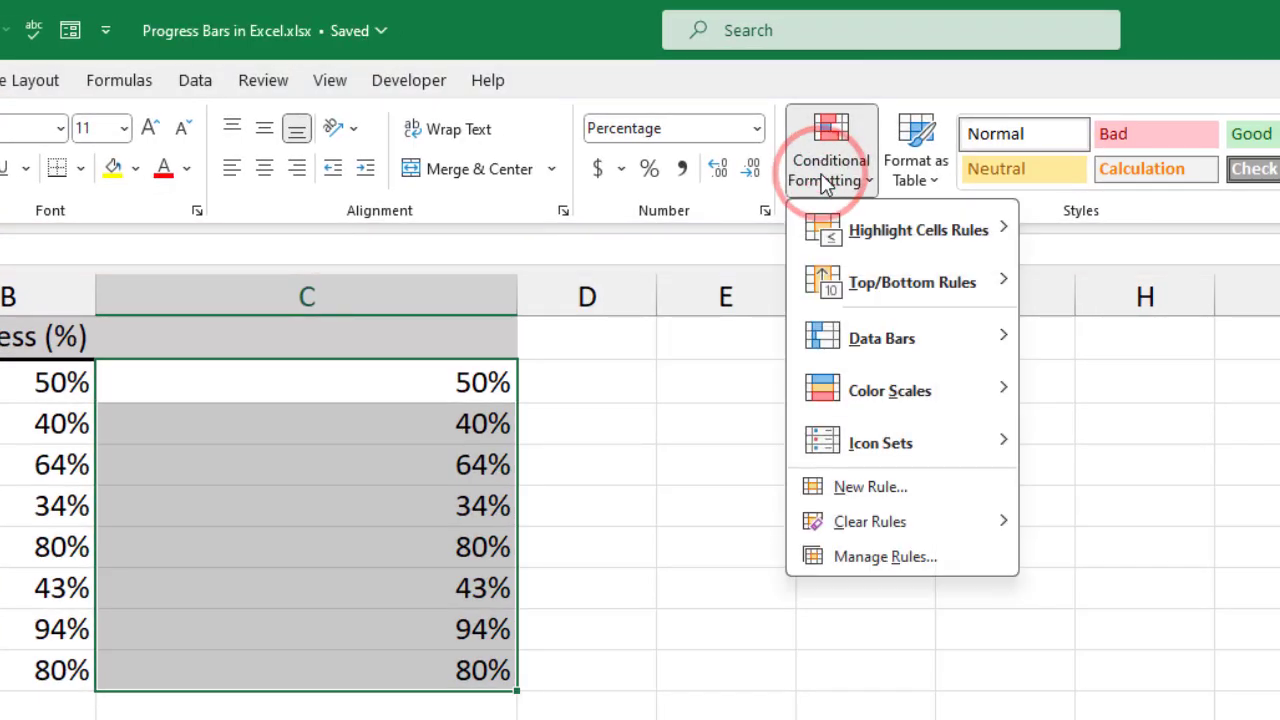
mouse_move(878, 340)
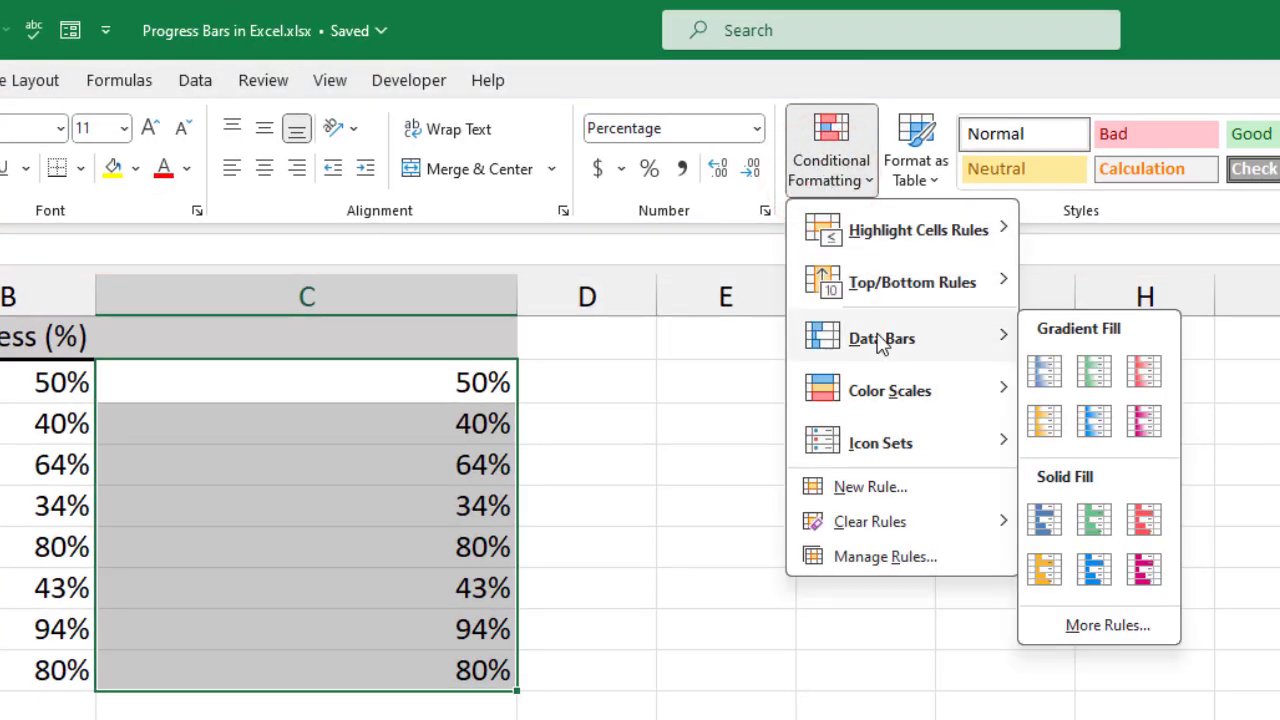
click(1068, 630)
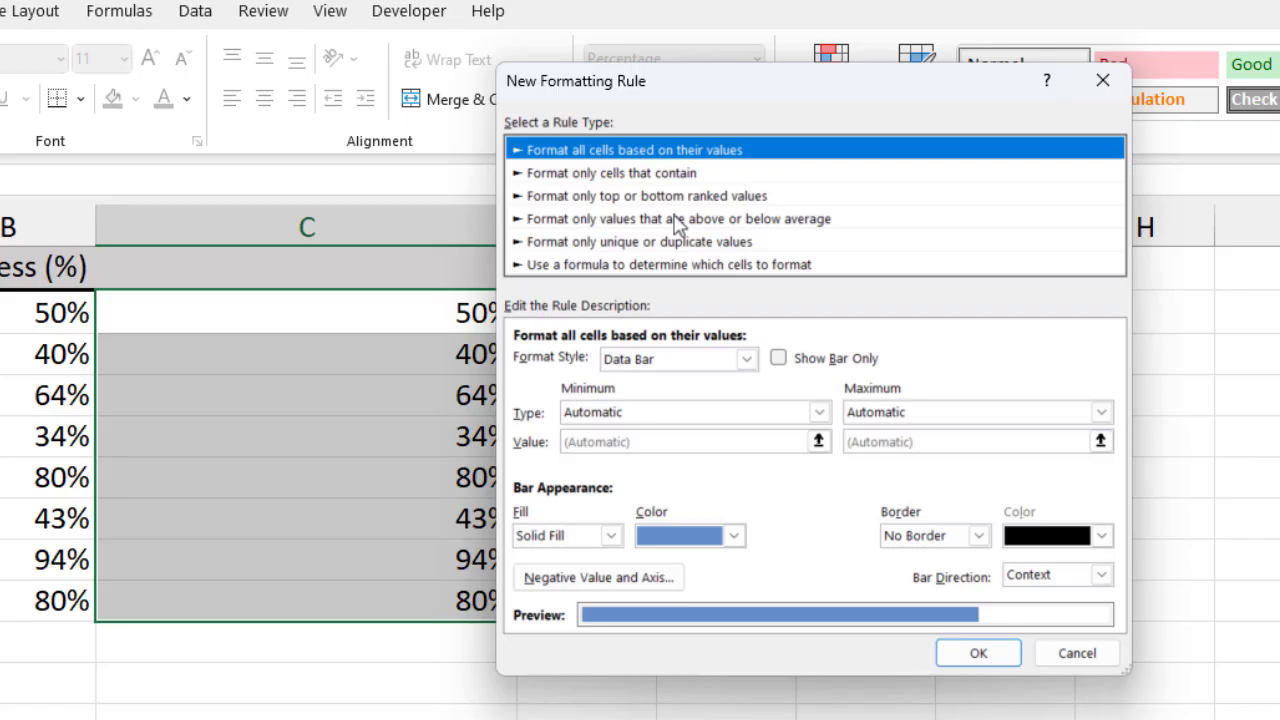
Apply a green, bar-only data bar with Number minimum 0 and Number maximum 1 to column C
click(674, 362)
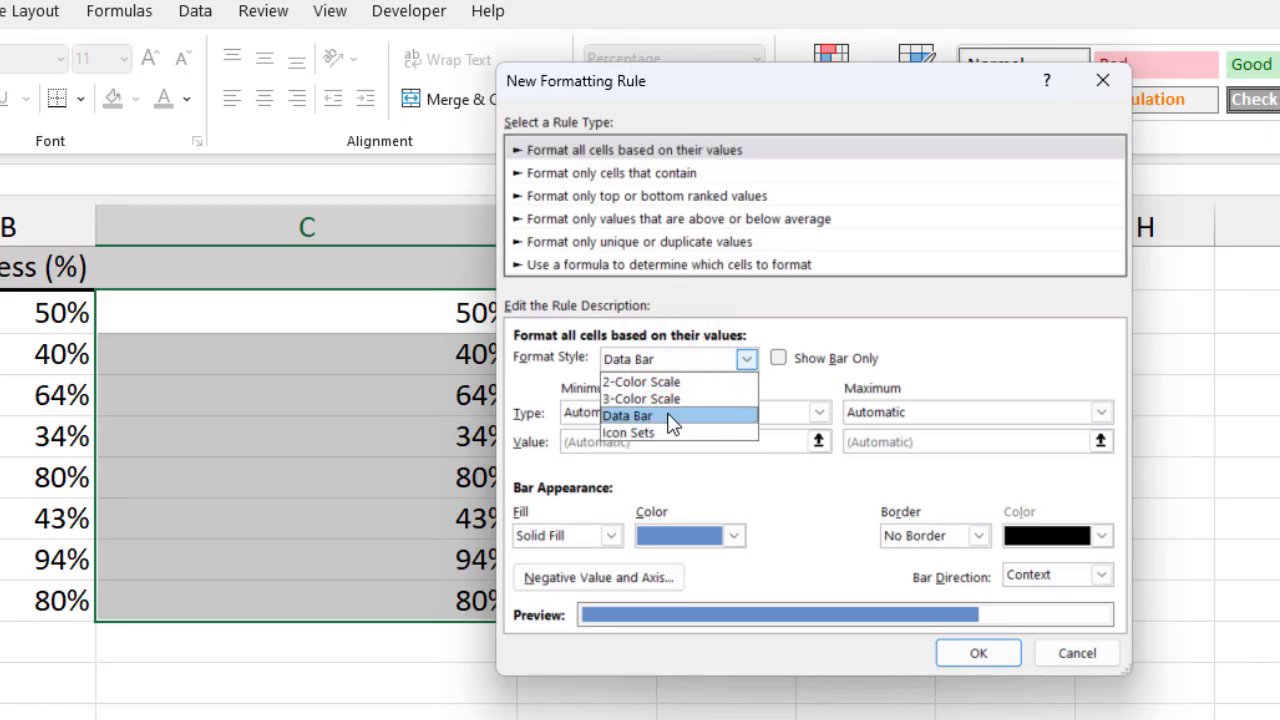
click(672, 415)
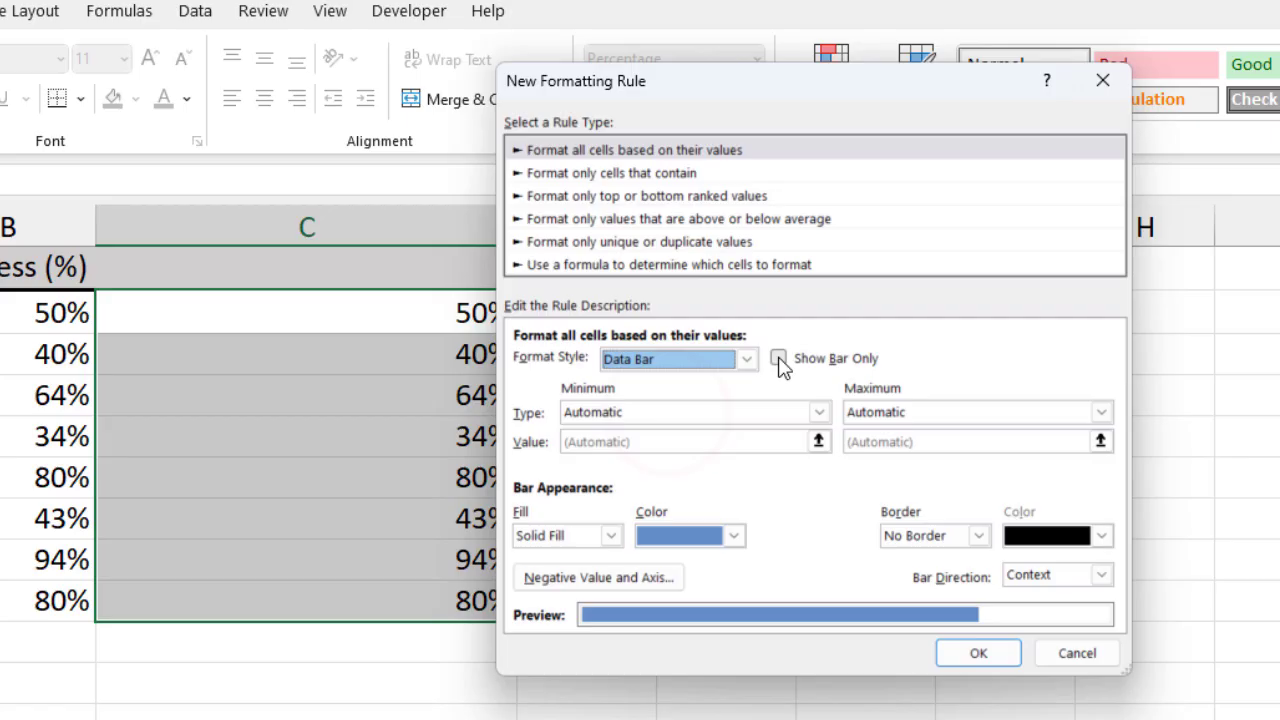
click(779, 359)
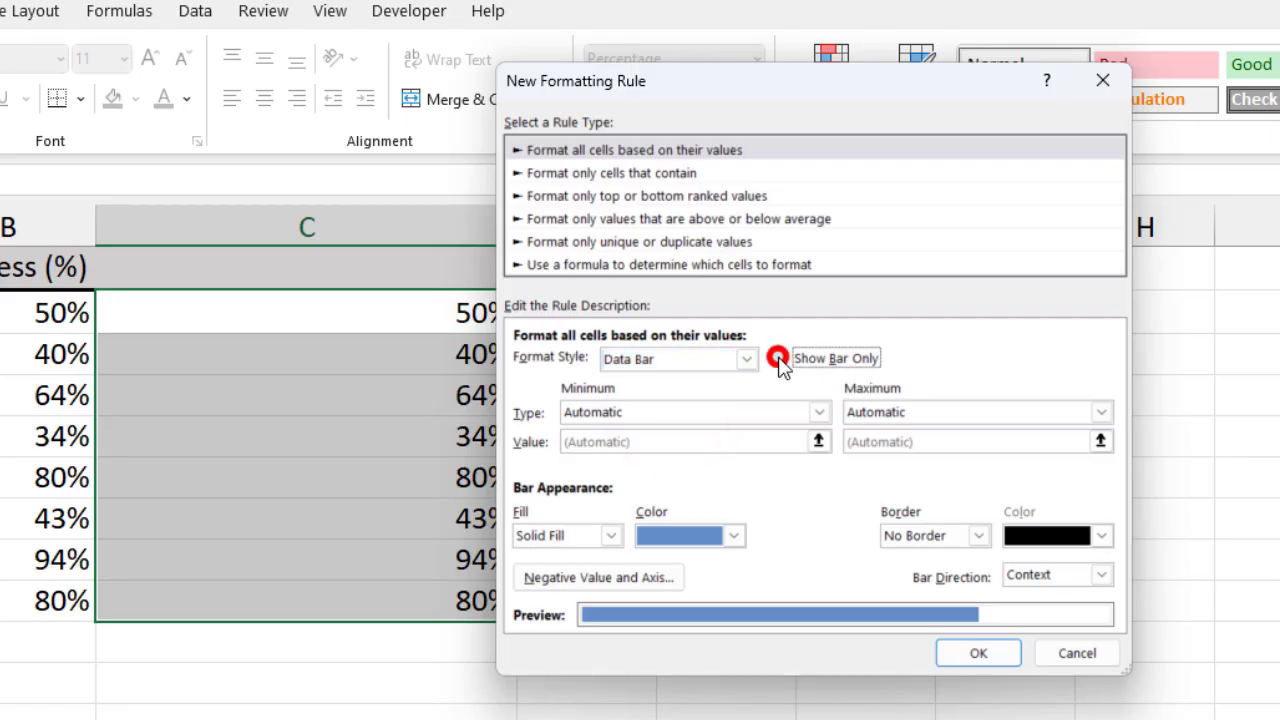
click(779, 414)
click(734, 450)
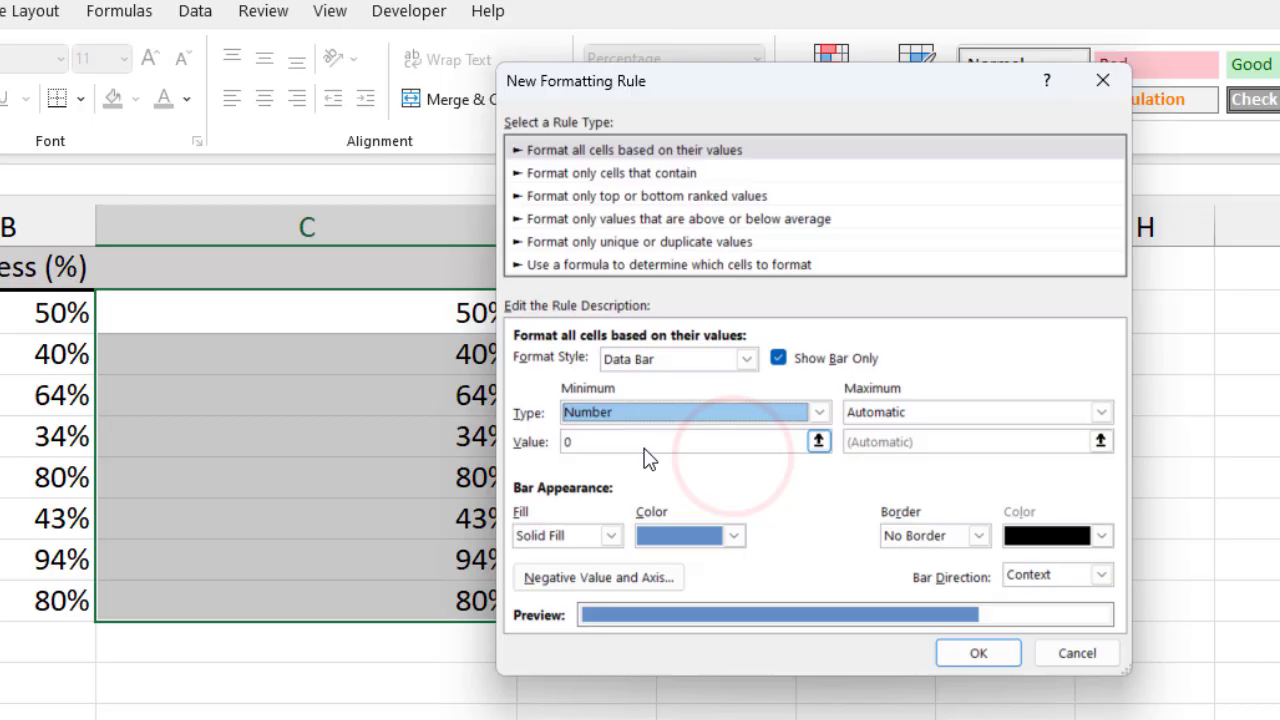
click(872, 412)
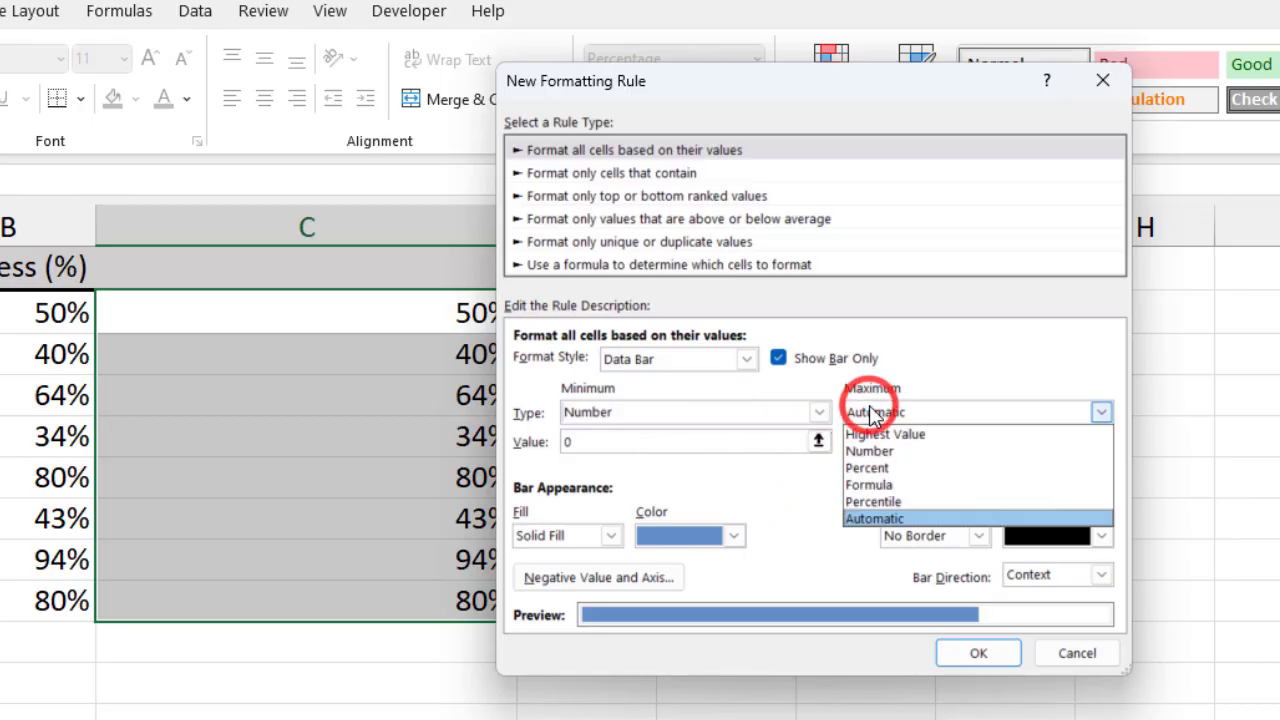
click(890, 451)
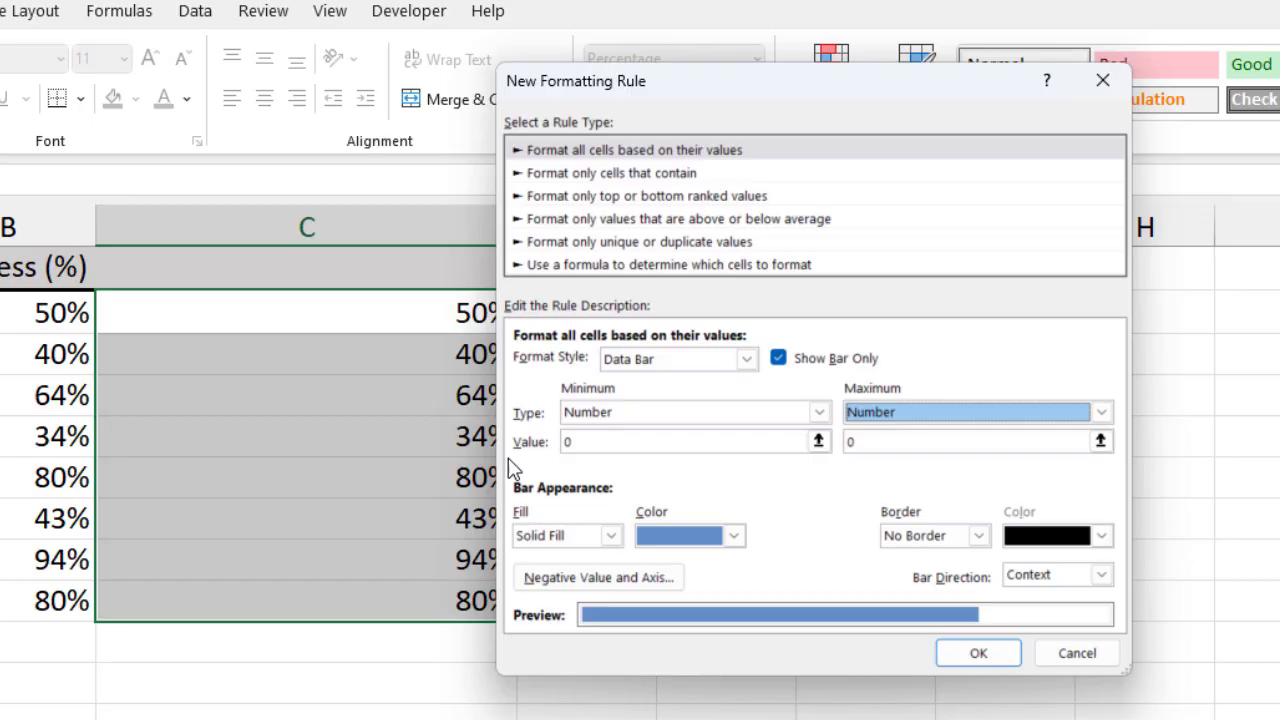
double_click(877, 441)
key(BackSpace)
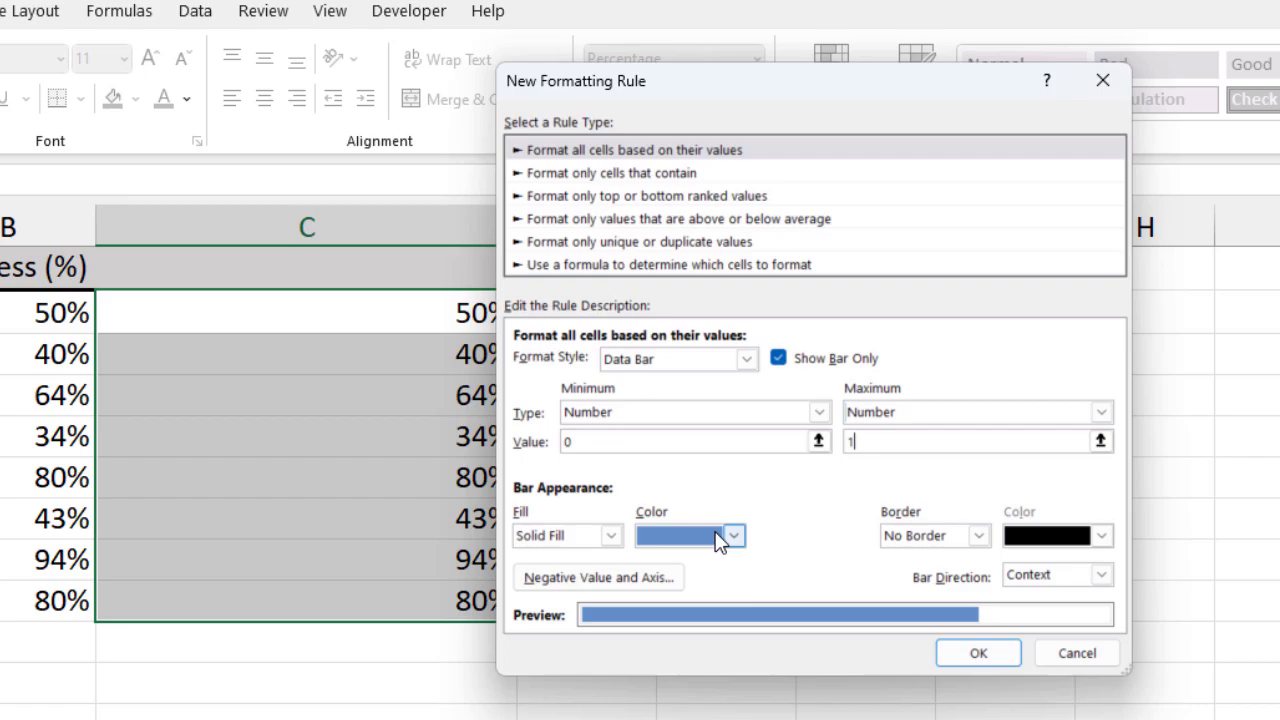
click(722, 538)
click(822, 676)
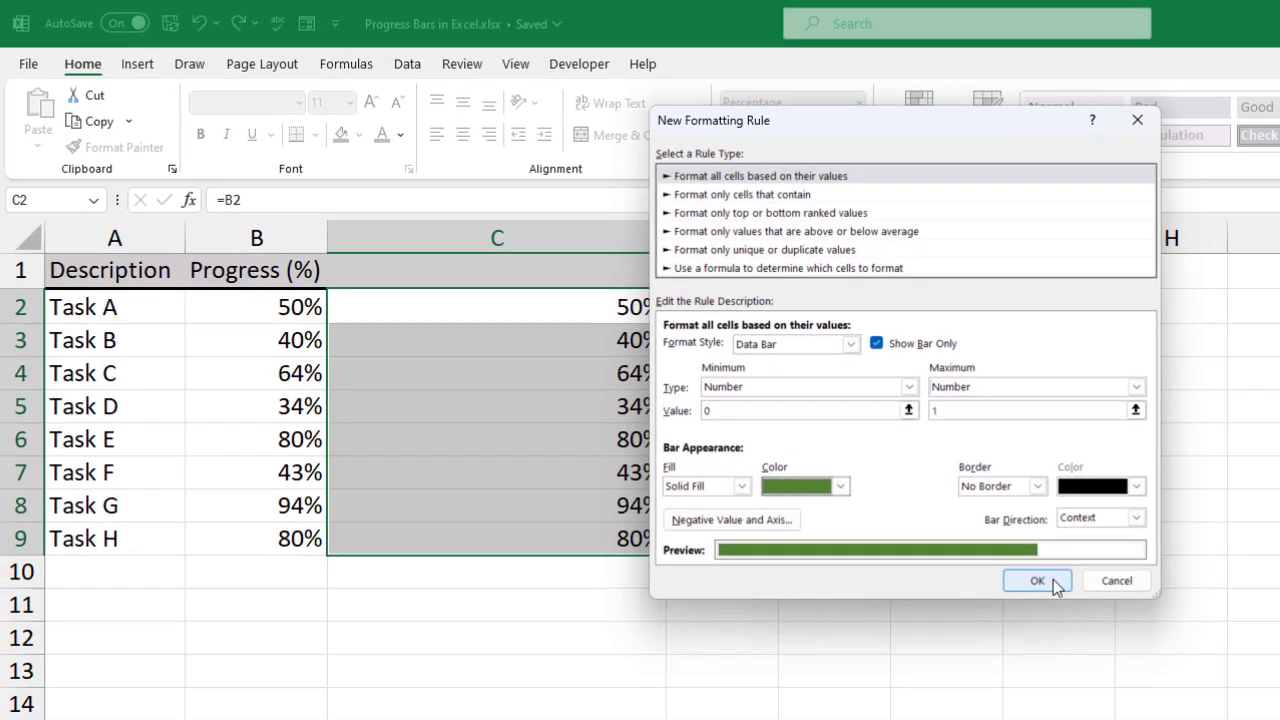
click(996, 659)
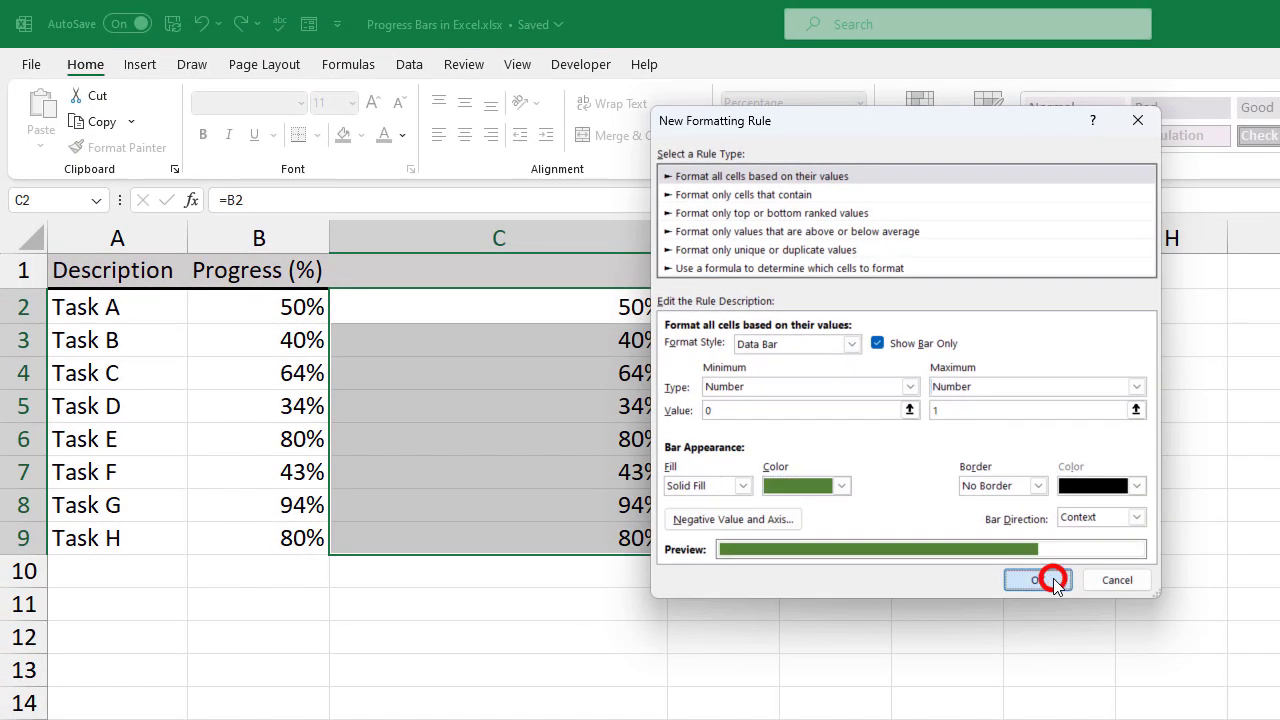
Change Task A's progress in B2 to 75% and Task G's in B8 to 100%
click(487, 507)
click(480, 316)
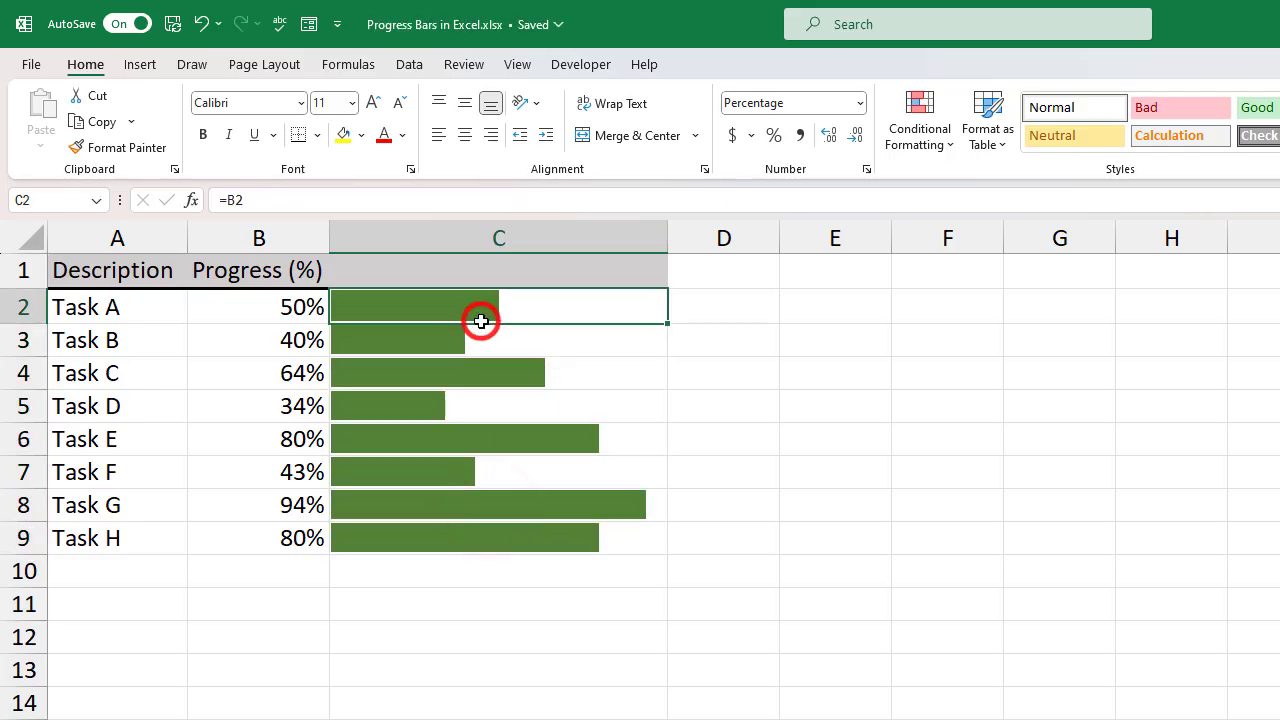
click(298, 319)
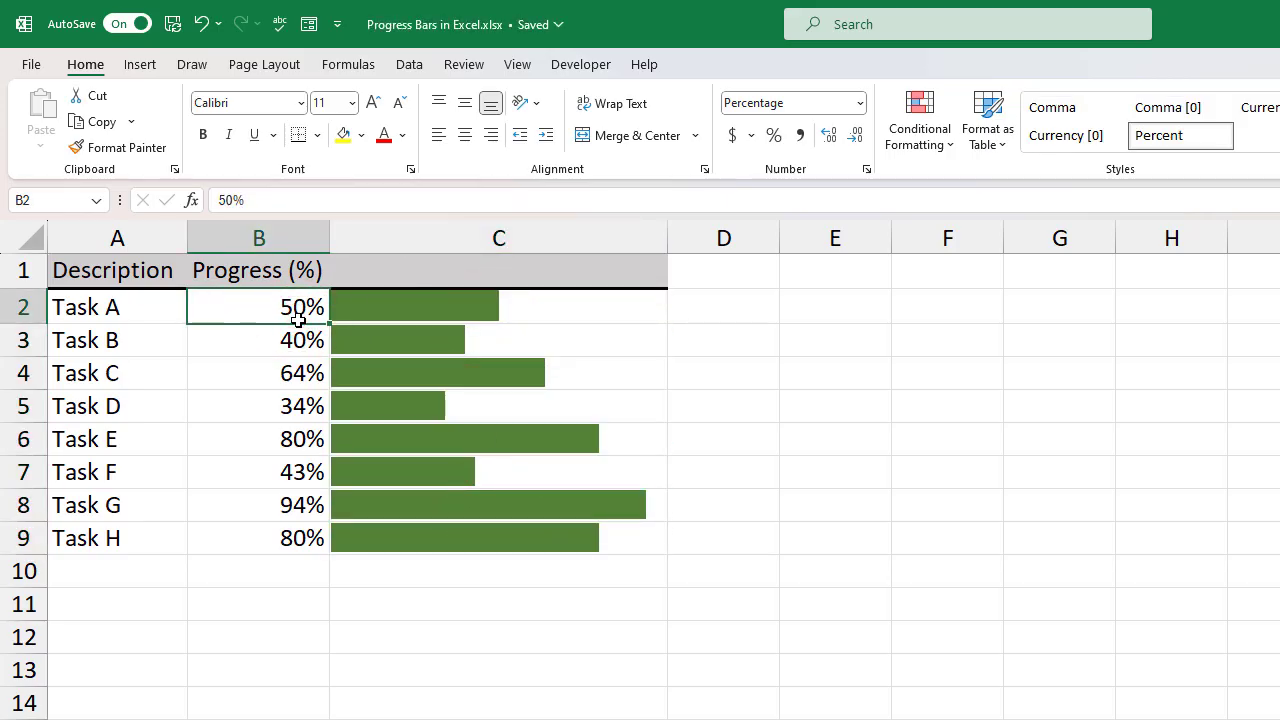
text(75)
key(Return)
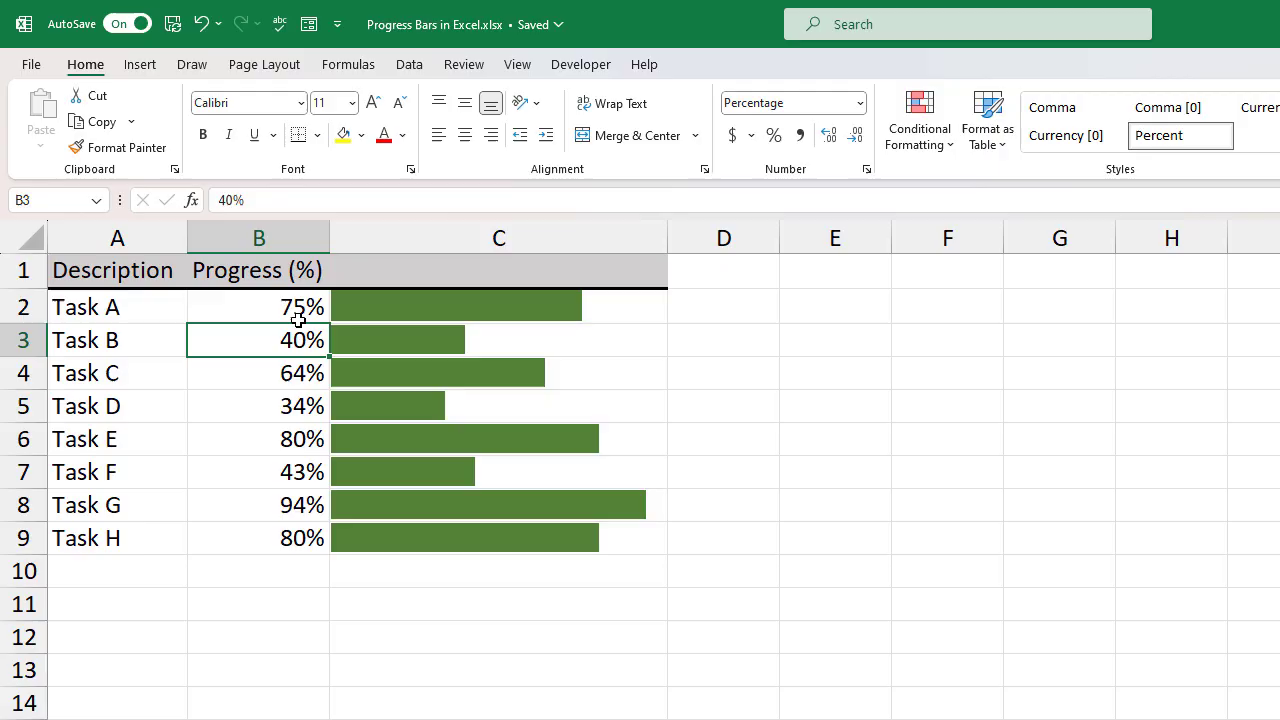
click(277, 505)
text(100)
key(Return)
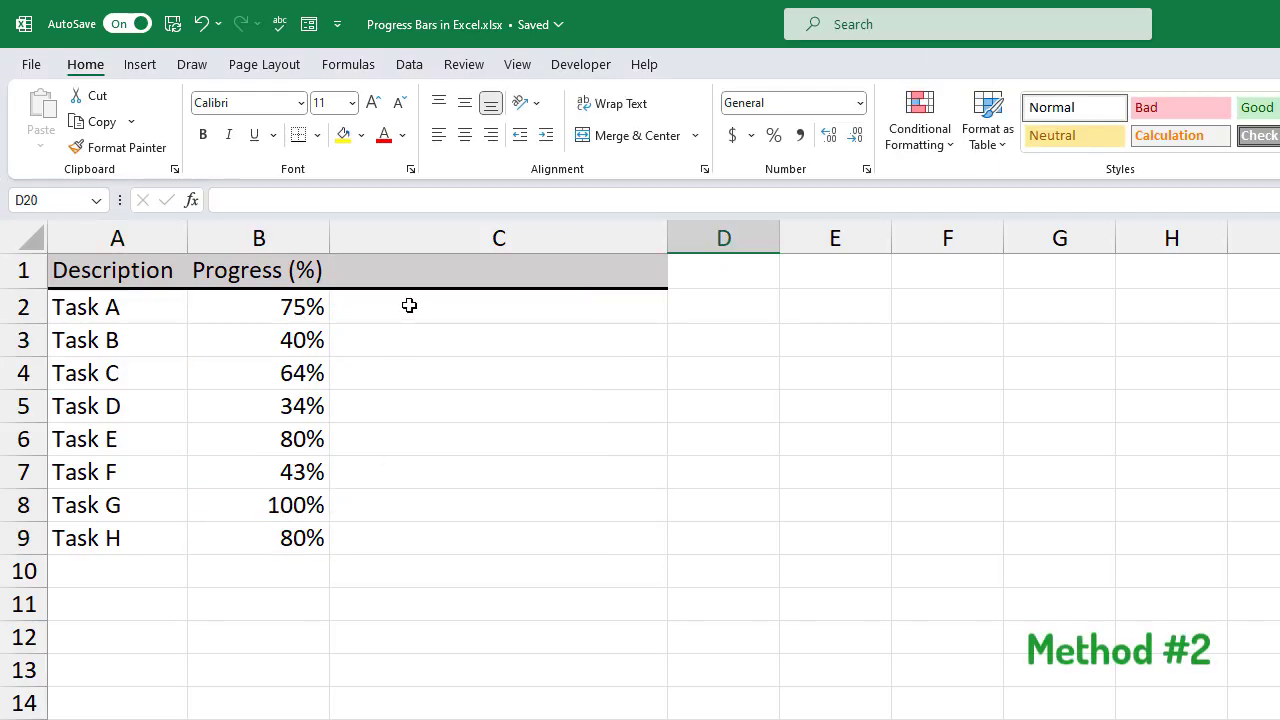
Enter =REPT("|",B2*10) in C2 to draw Task A's text progress bar
click(409, 305)
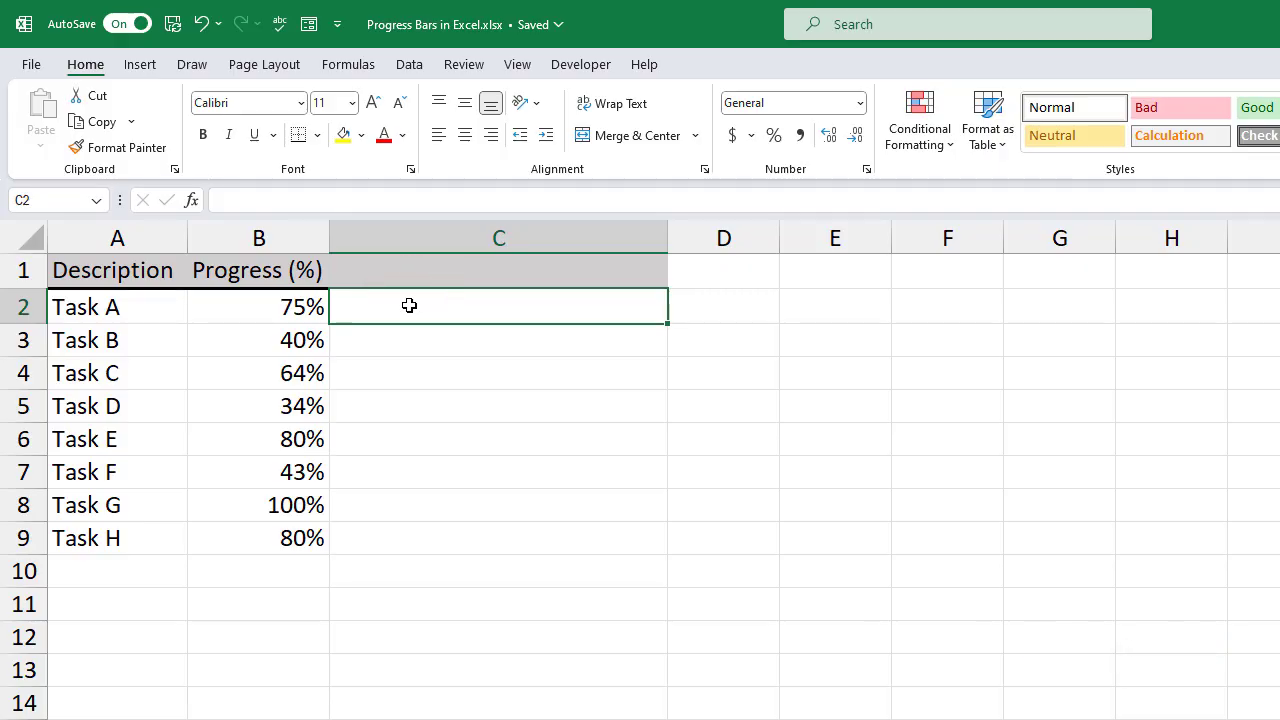
text(=)
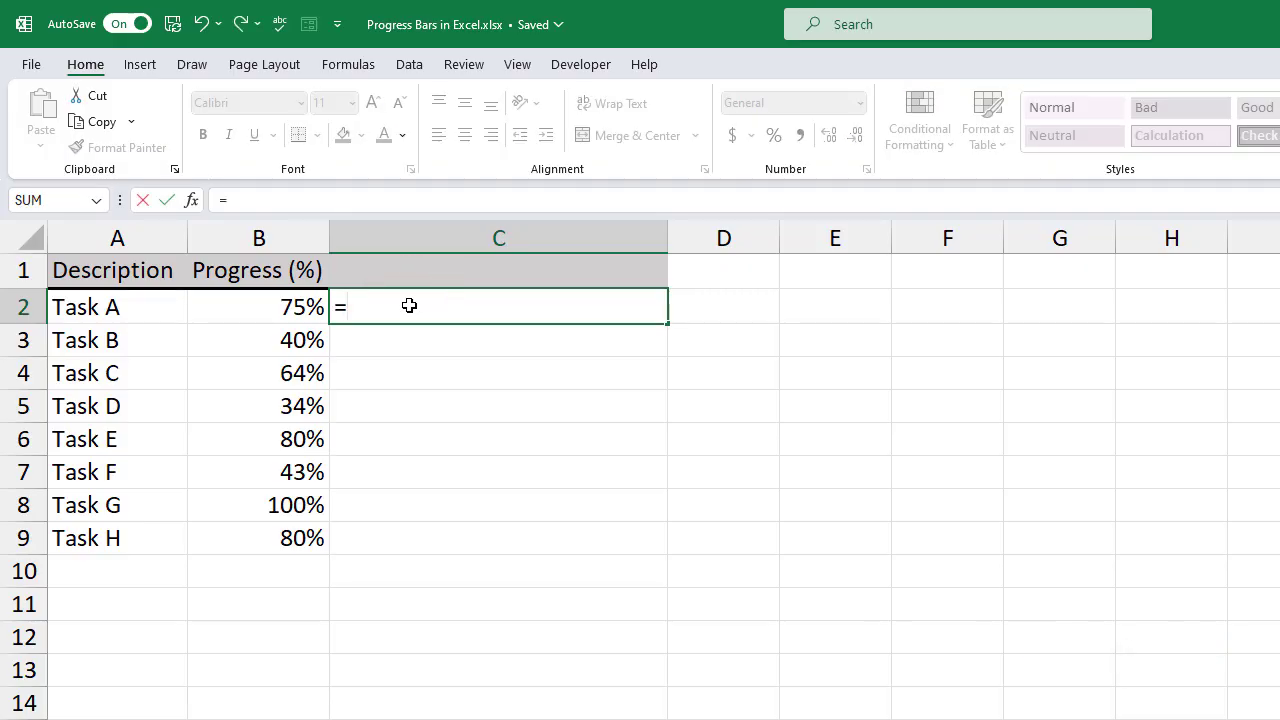
text(rep)
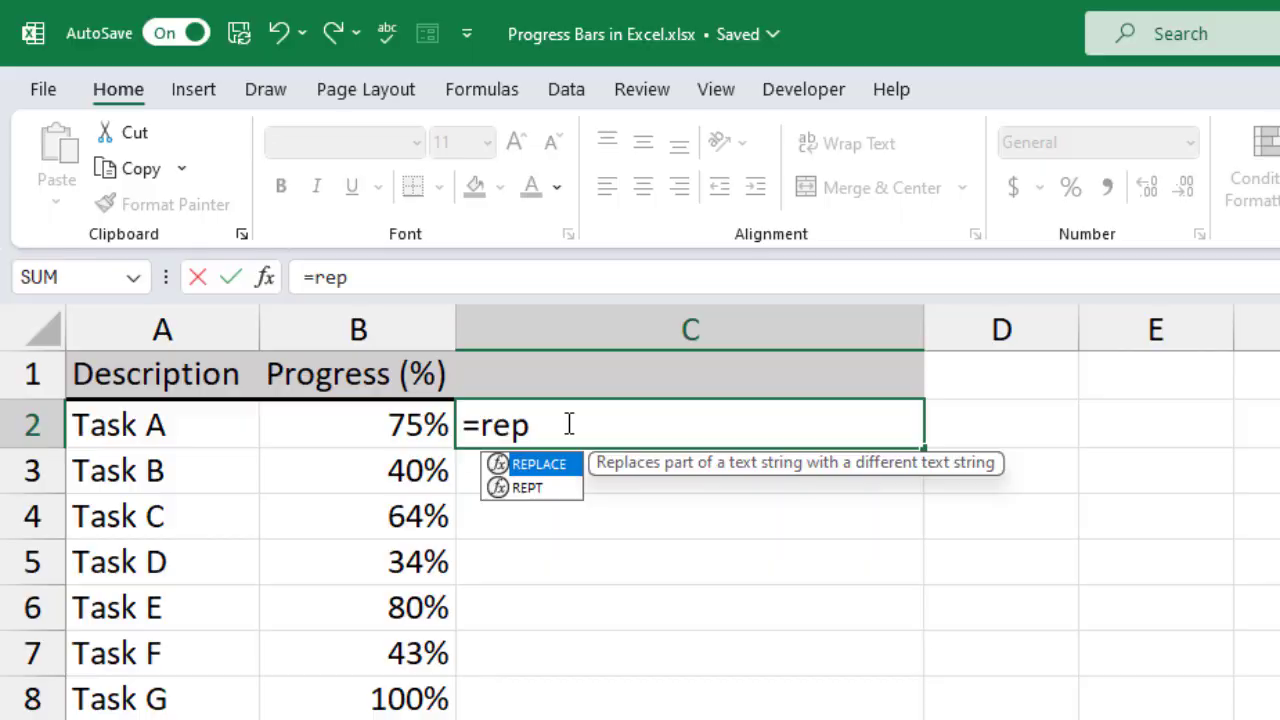
key(Down)
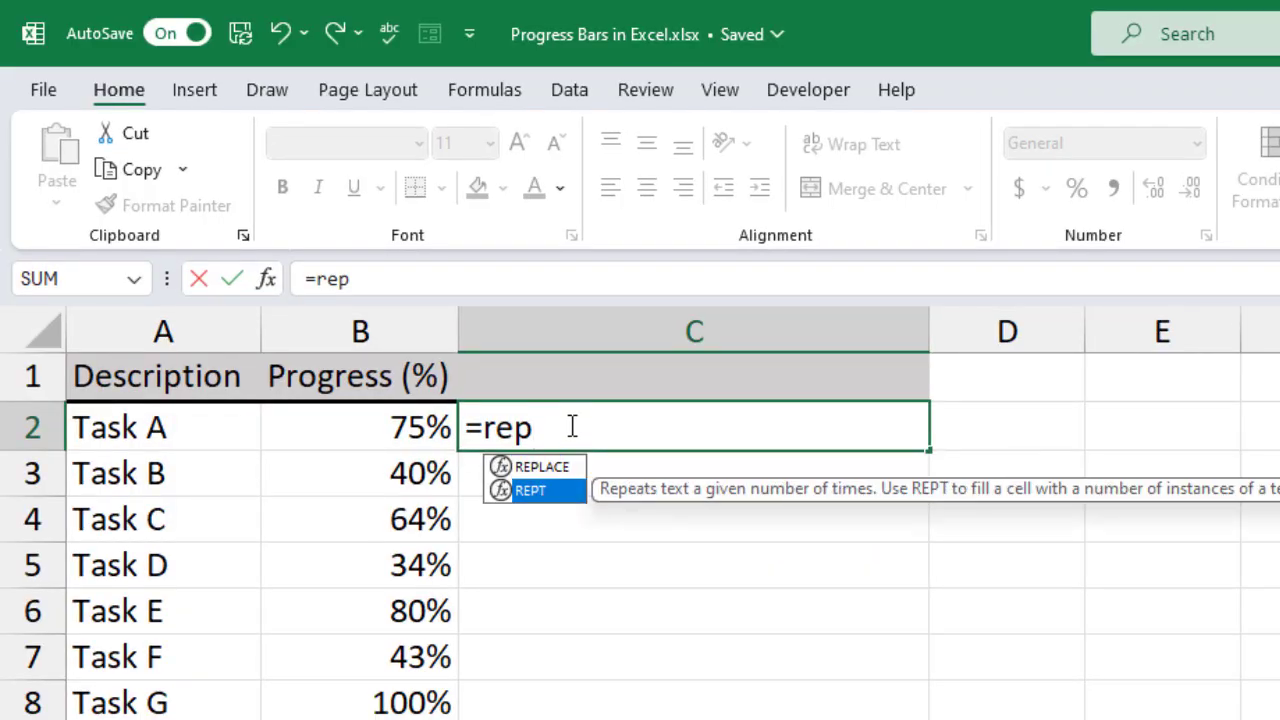
key(Tab)
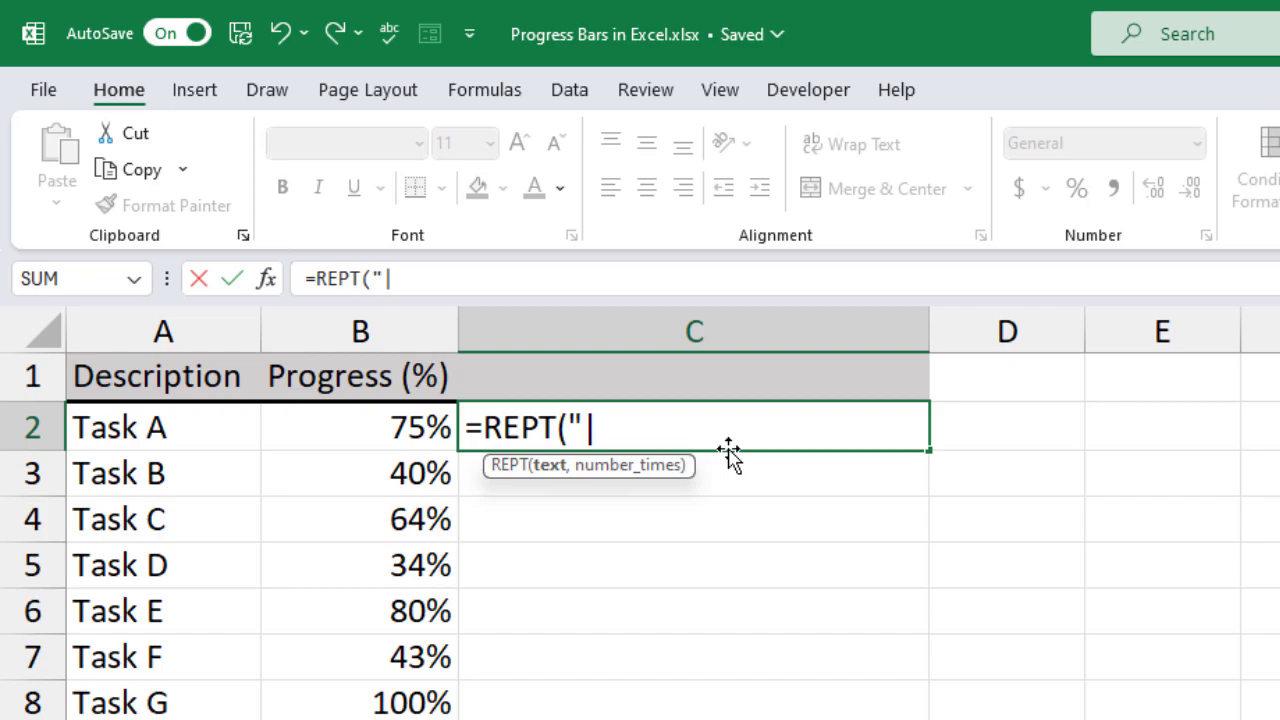
text("|",)
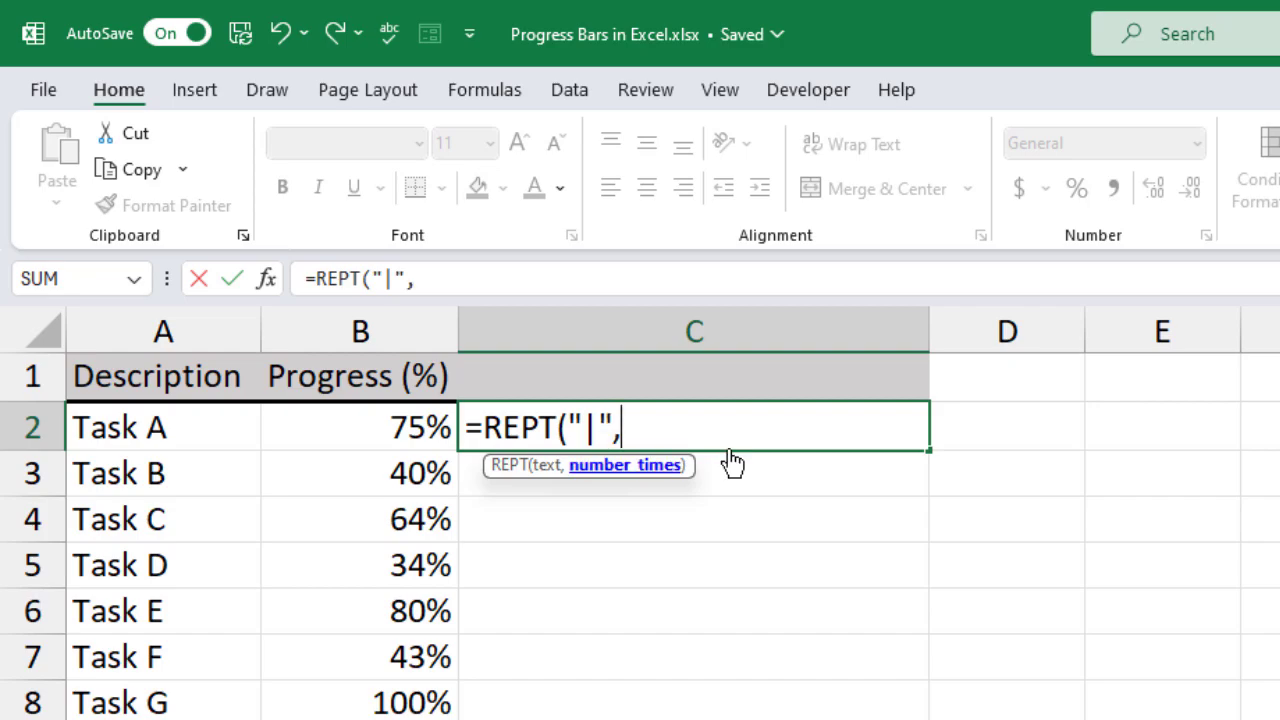
click(355, 430)
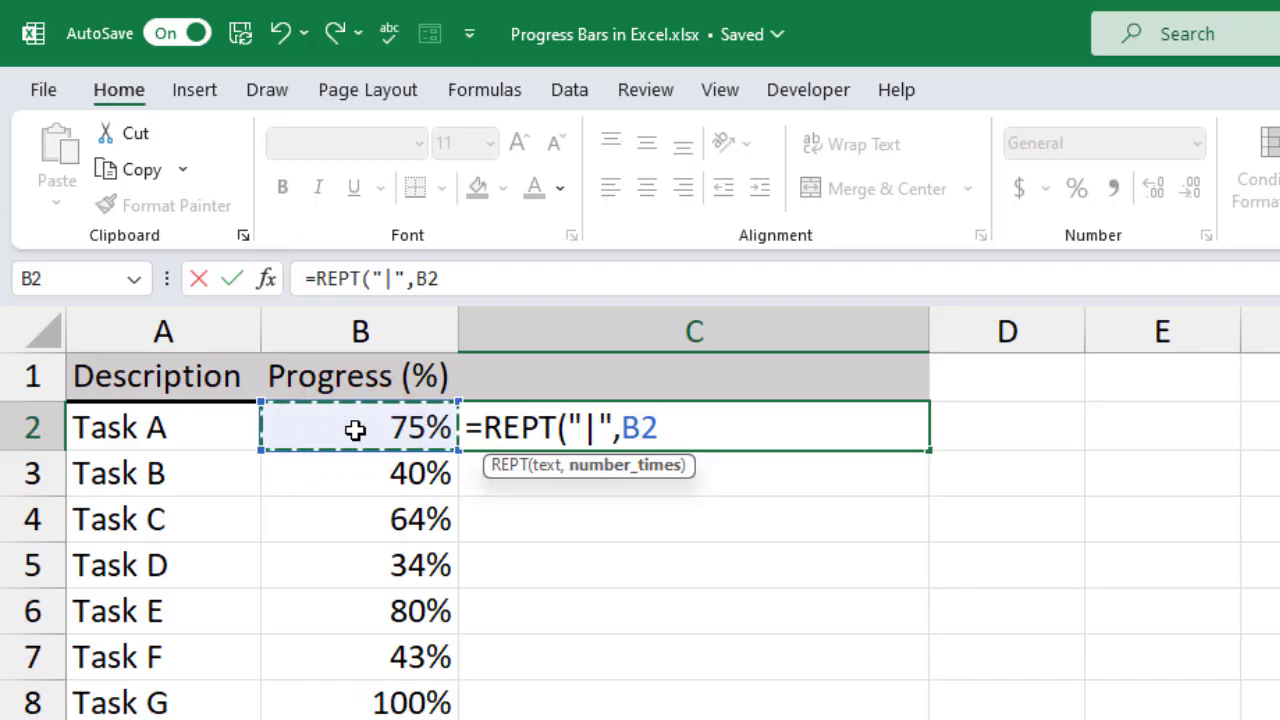
text(*)
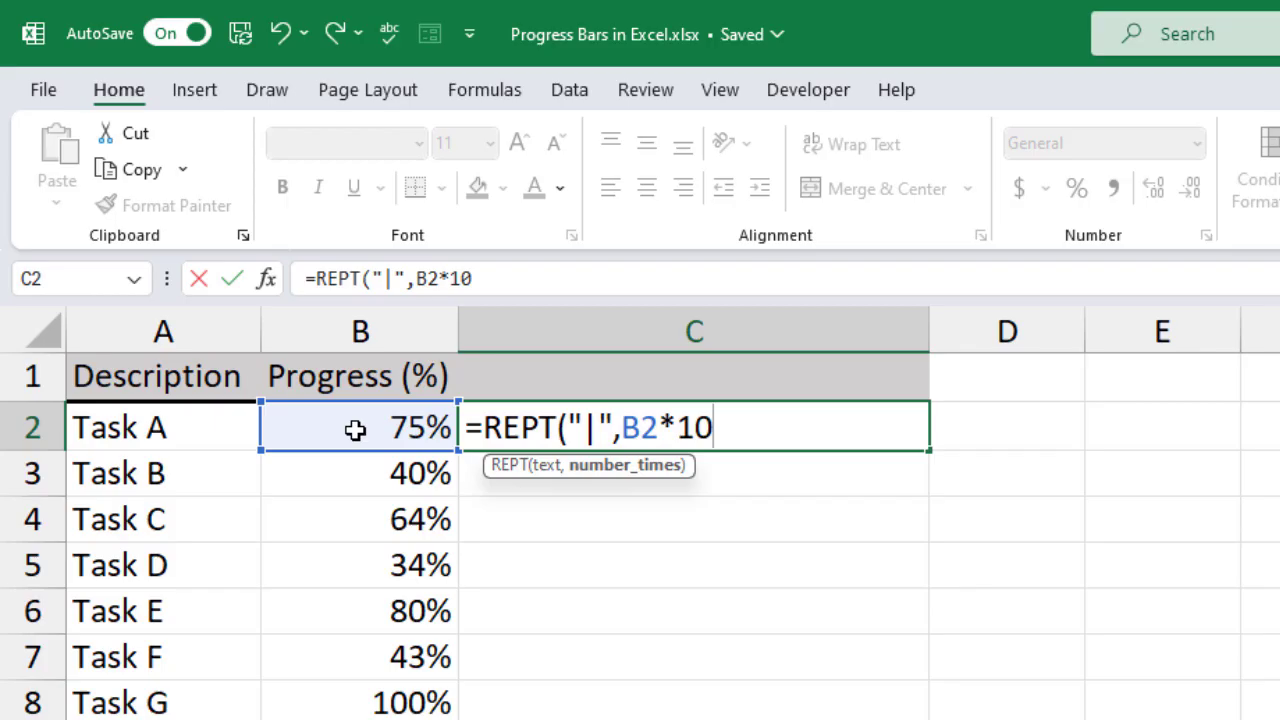
key(Return)
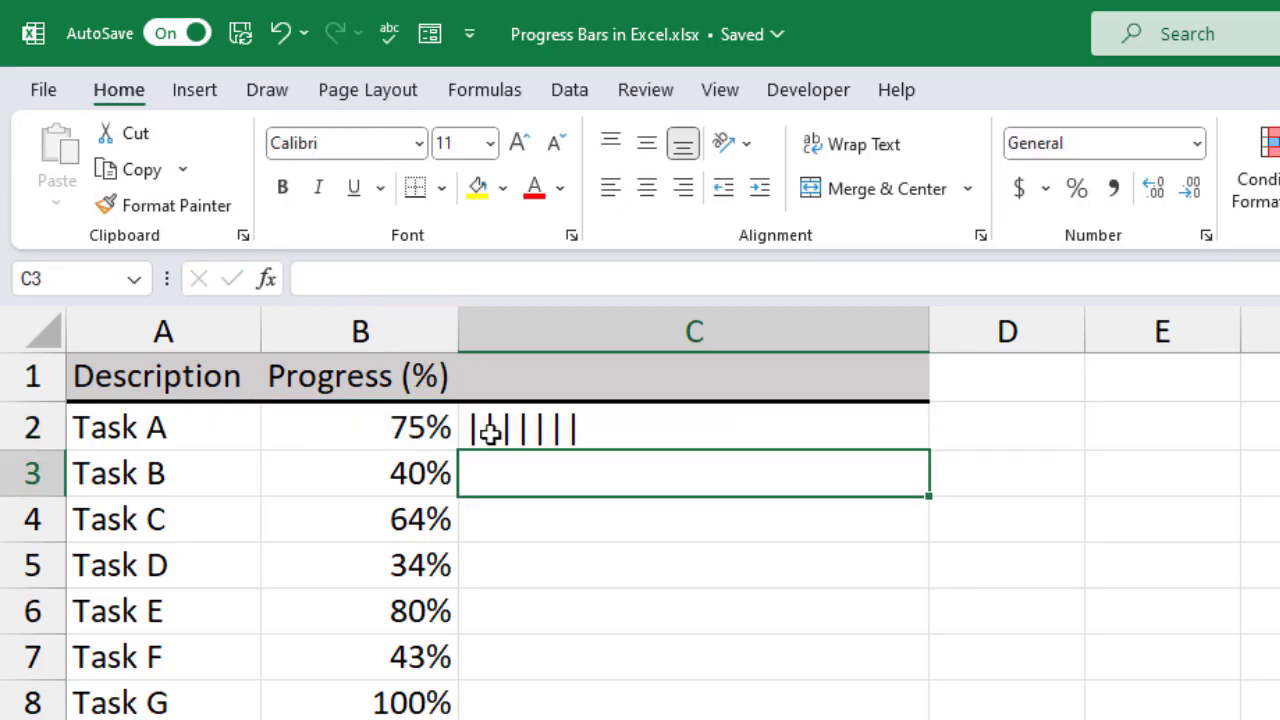
Change Task A's progress to 90%, then 150%, and check the C2 bar formula
click(580, 434)
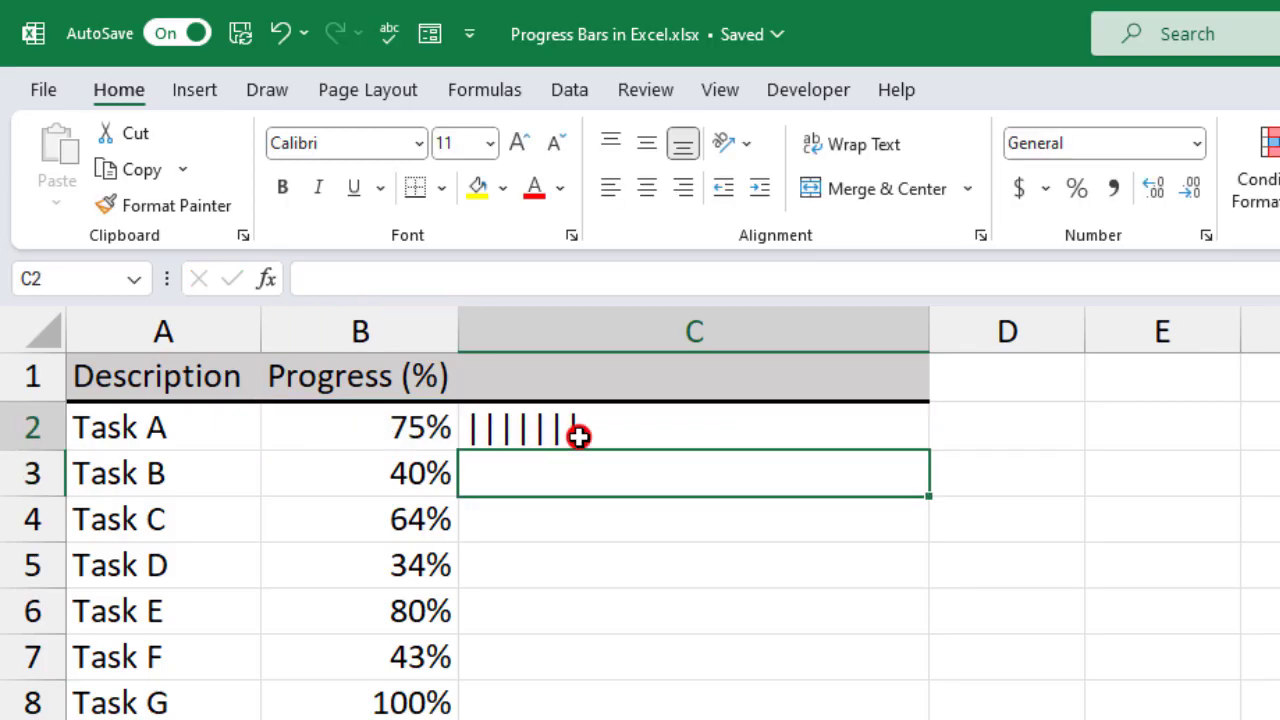
double_click(405, 432)
text(90)
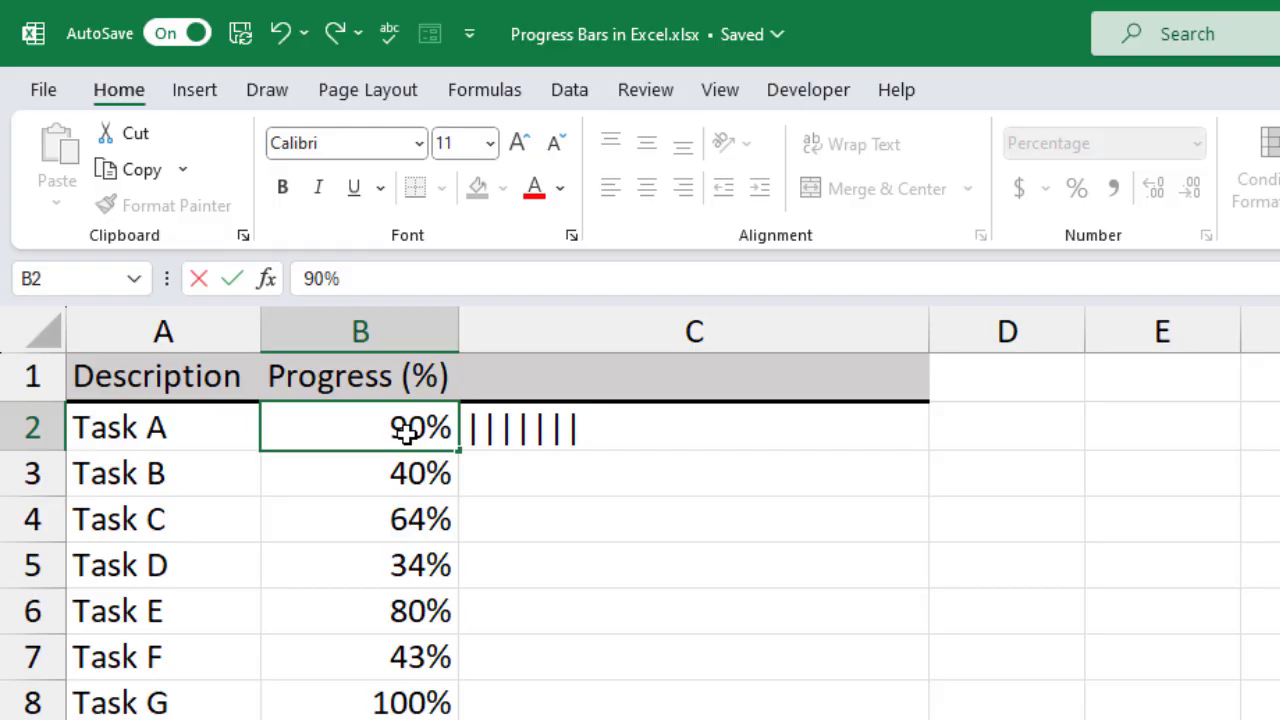
key(Return)
click(390, 426)
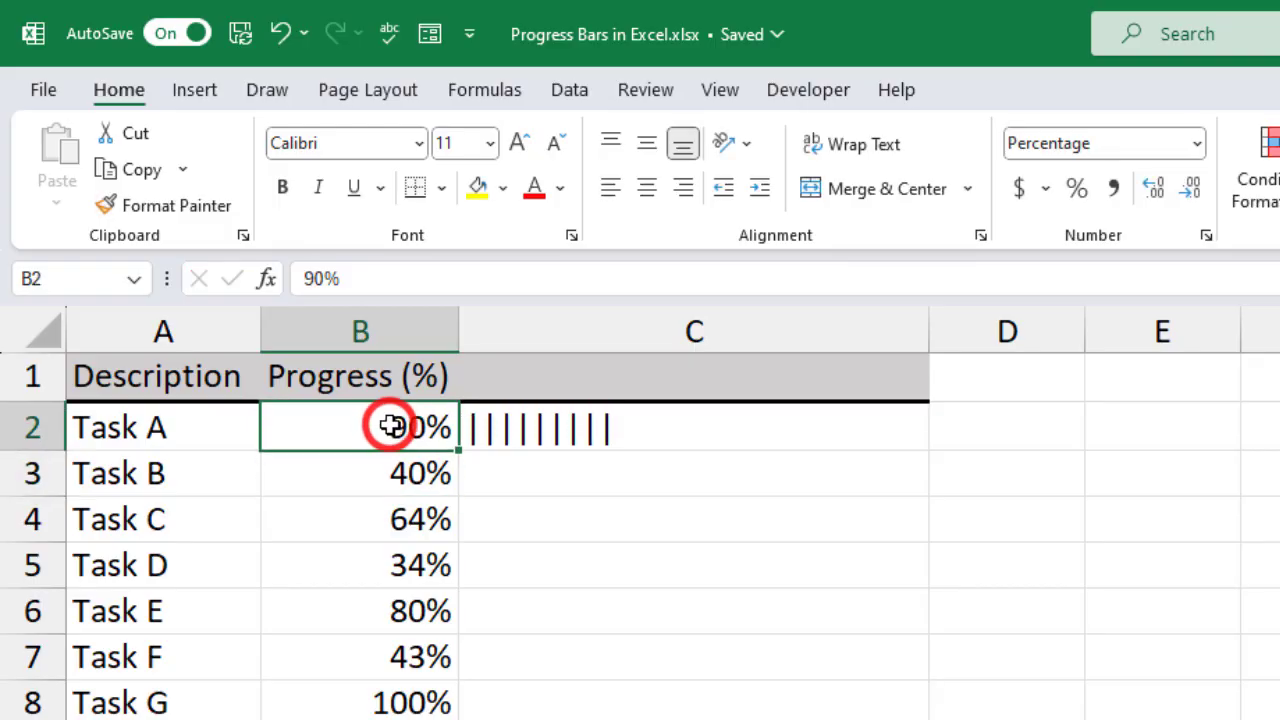
text(15)
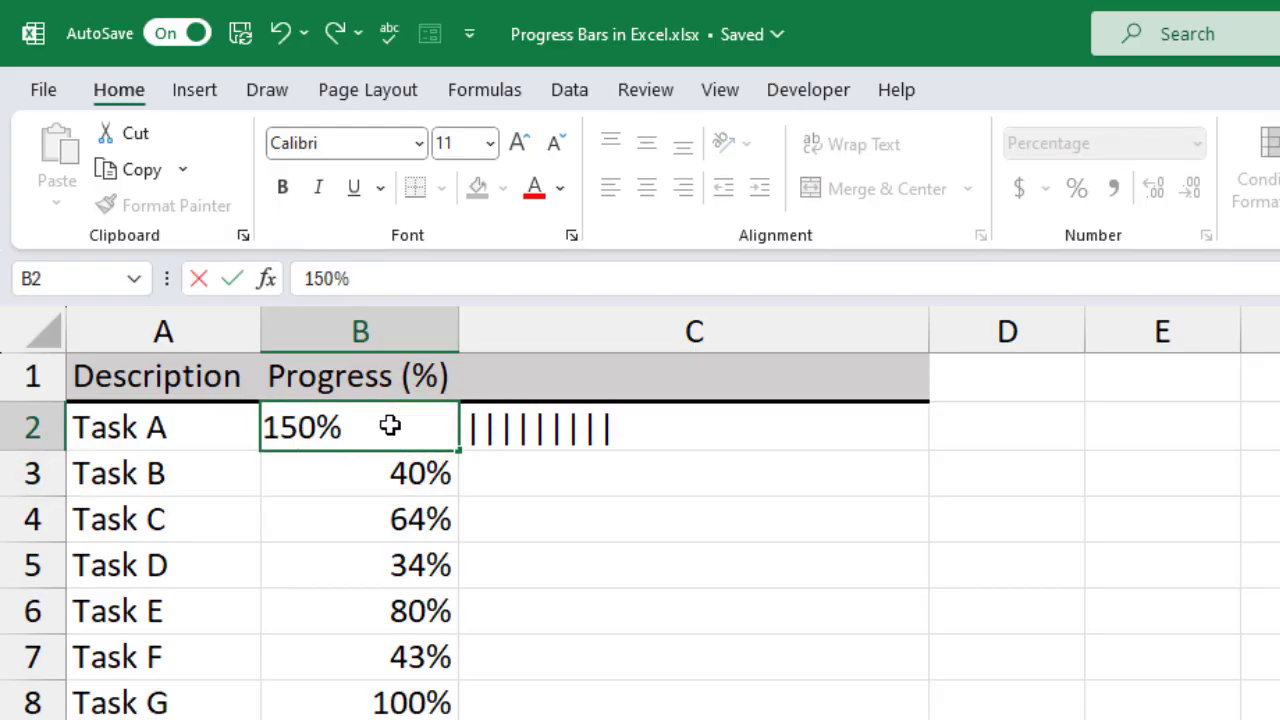
key(Return)
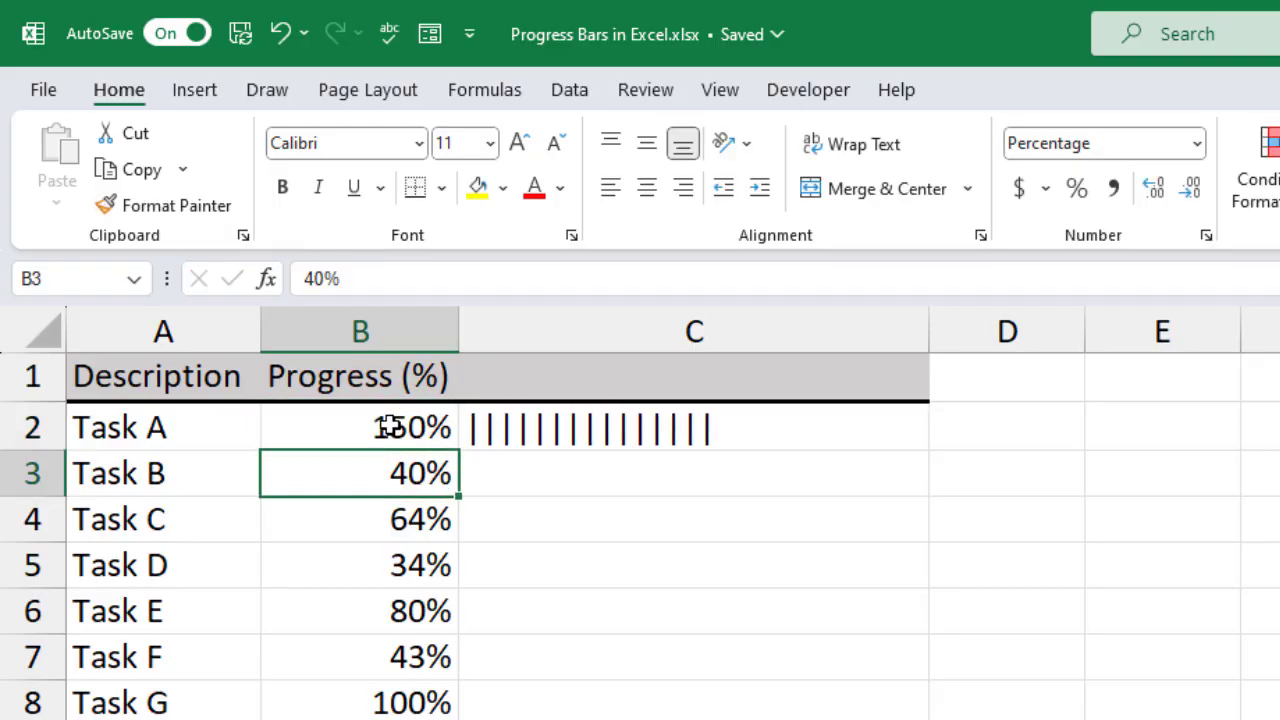
click(673, 428)
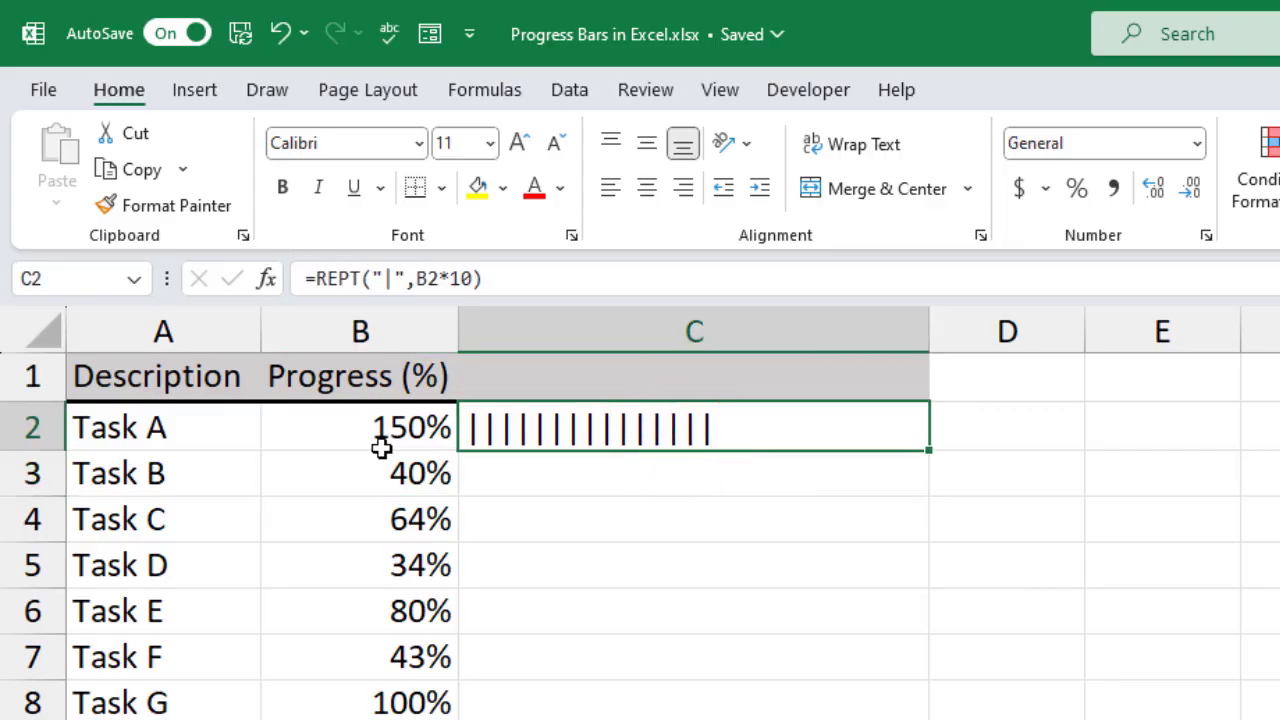
Wrap the repeat count in MIN so C2 reads =REPT("|",MIN(10,B2*10))
click(416, 278)
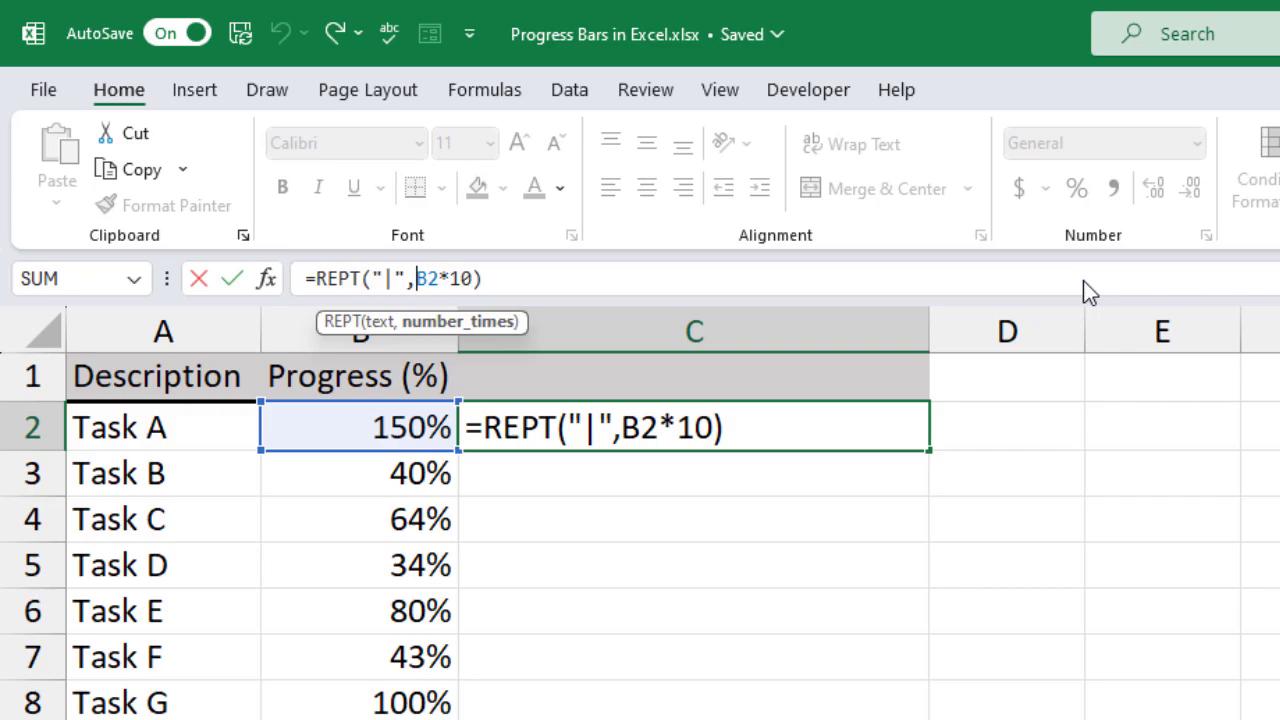
text(MIN)
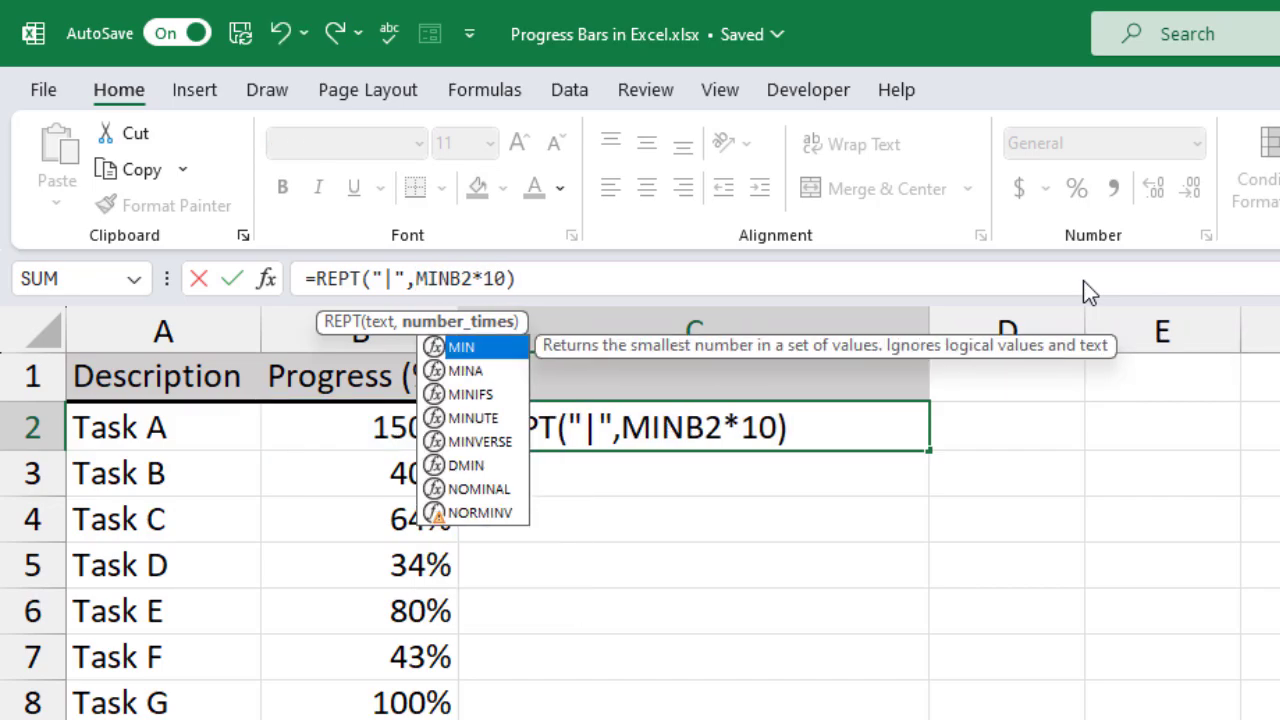
text(()
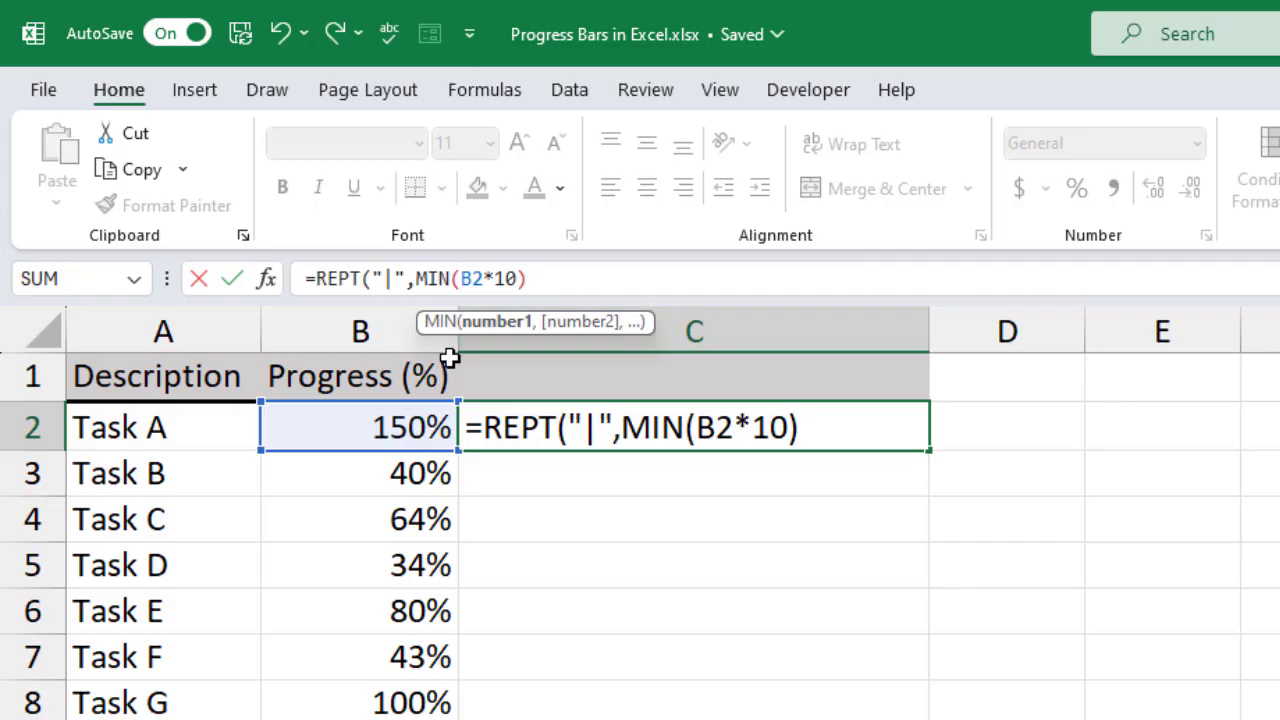
text(10)
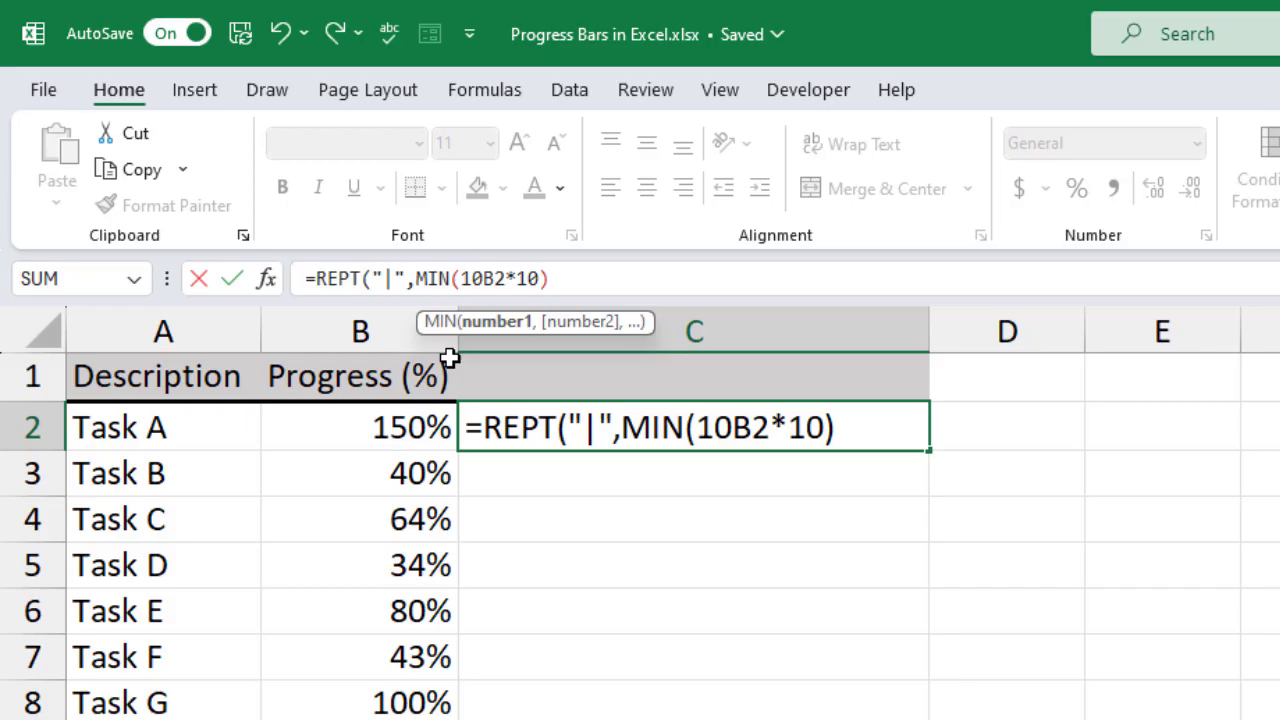
text(,)
click(576, 279)
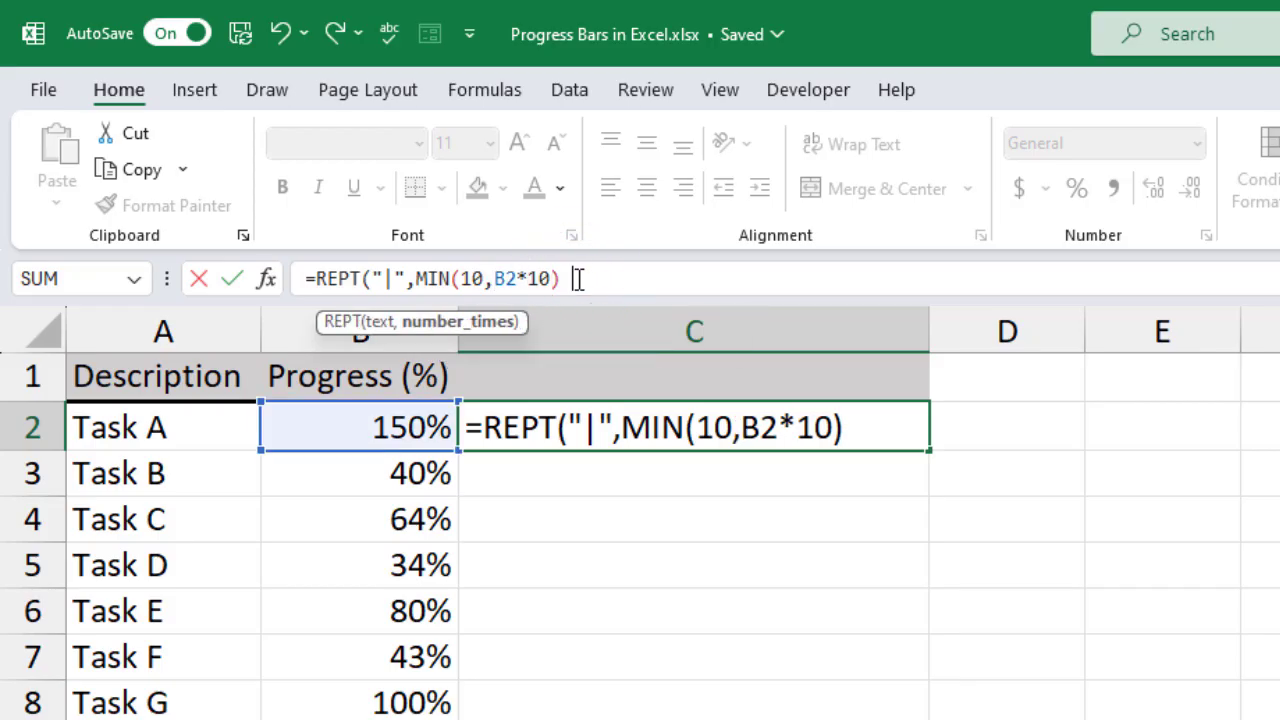
text())
key(Return)
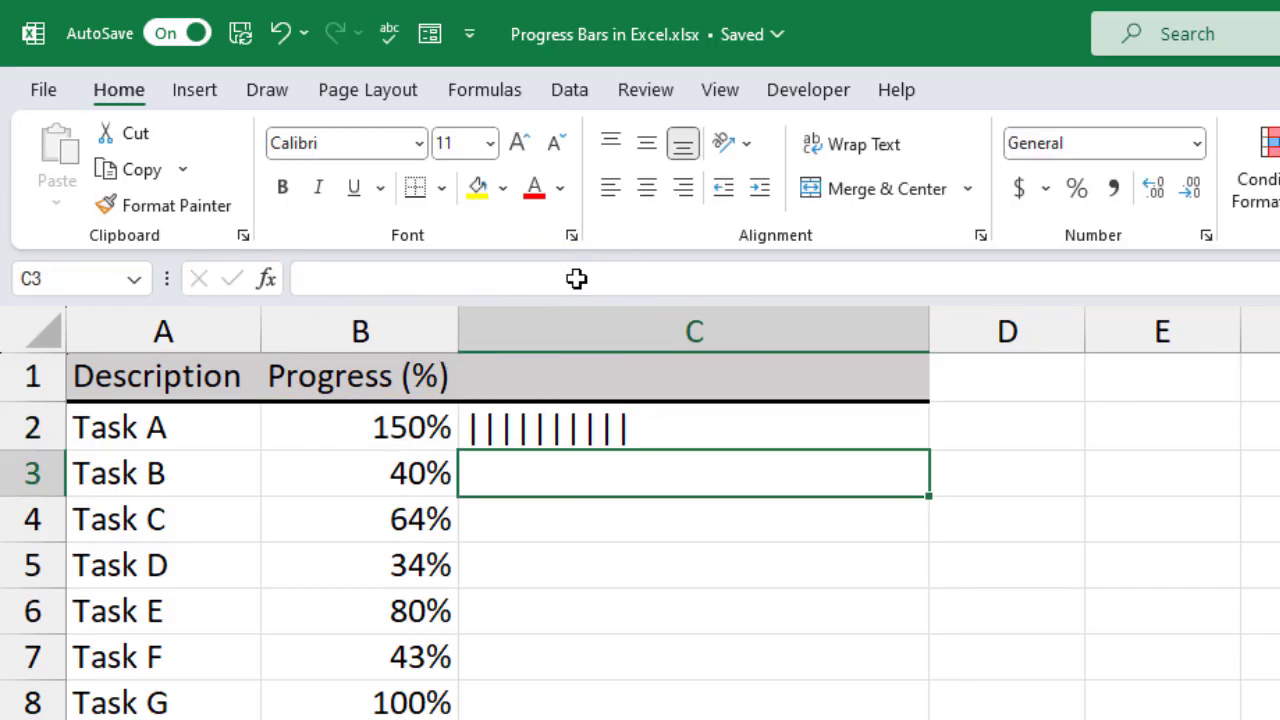
Set Task A's progress to 1000%, then back to 90%, and reselect the C2 bar
click(360, 427)
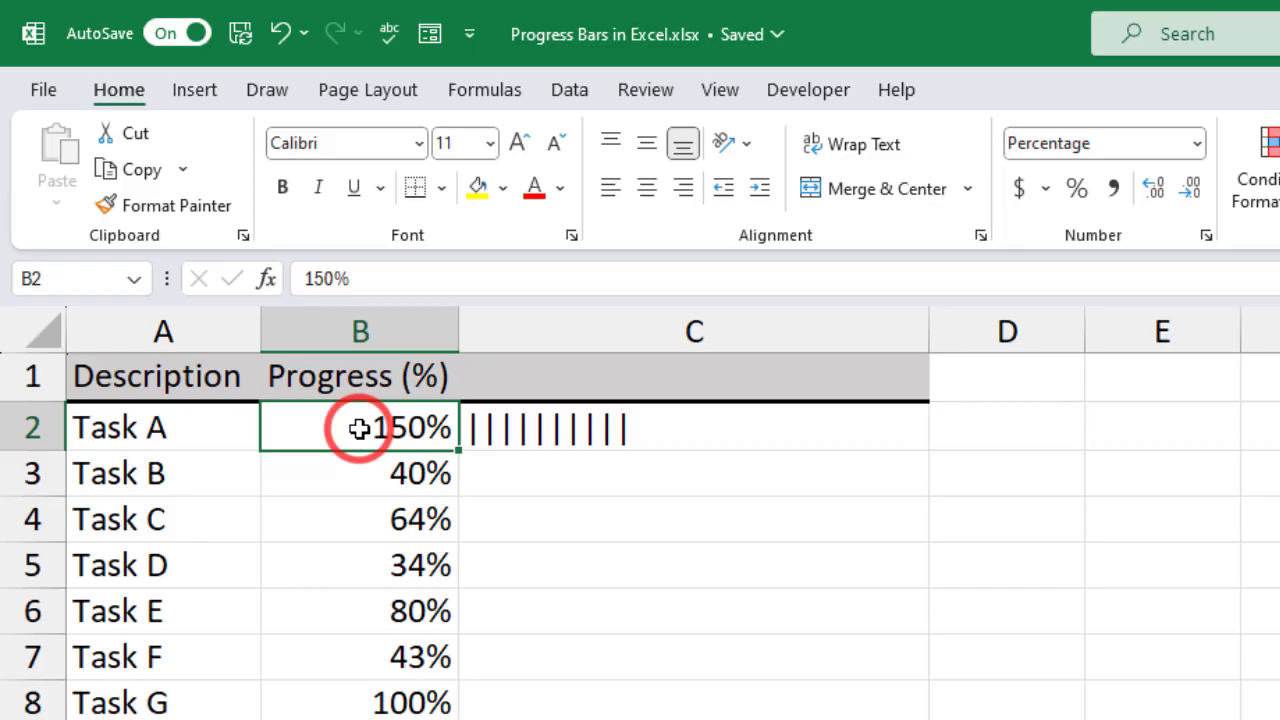
text(1000)
key(Return)
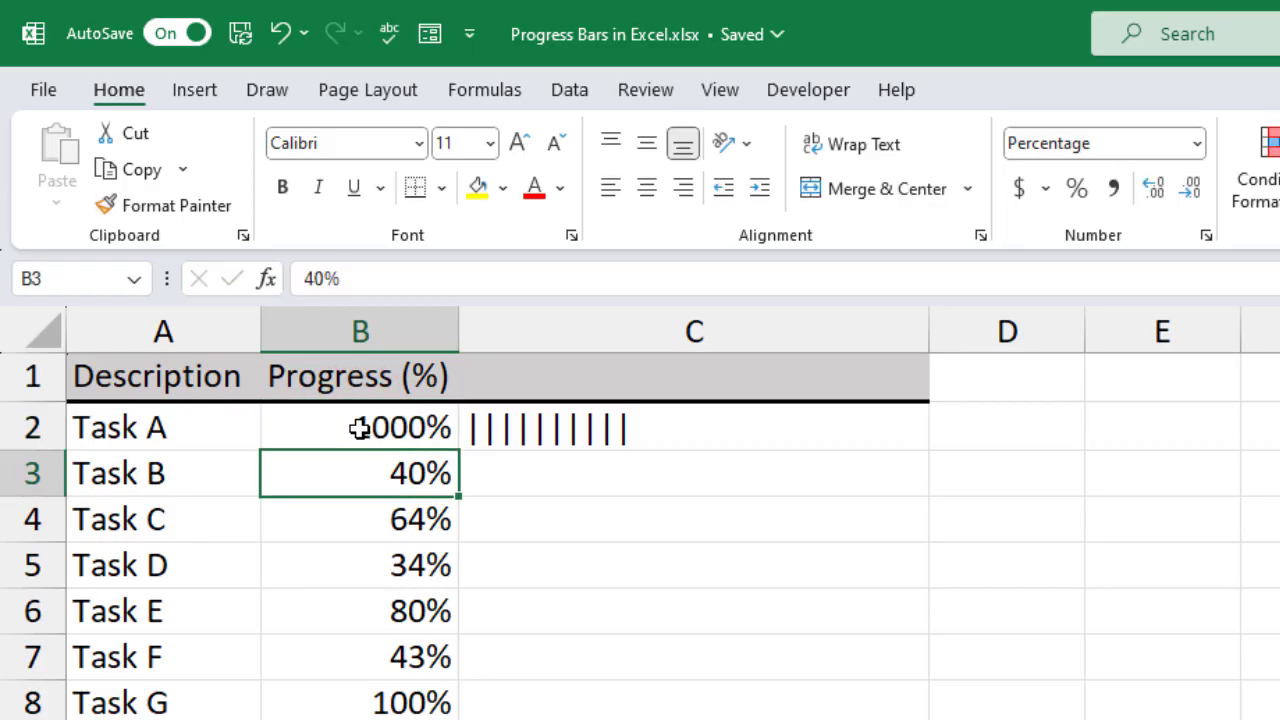
click(385, 427)
text(90)
key(Return)
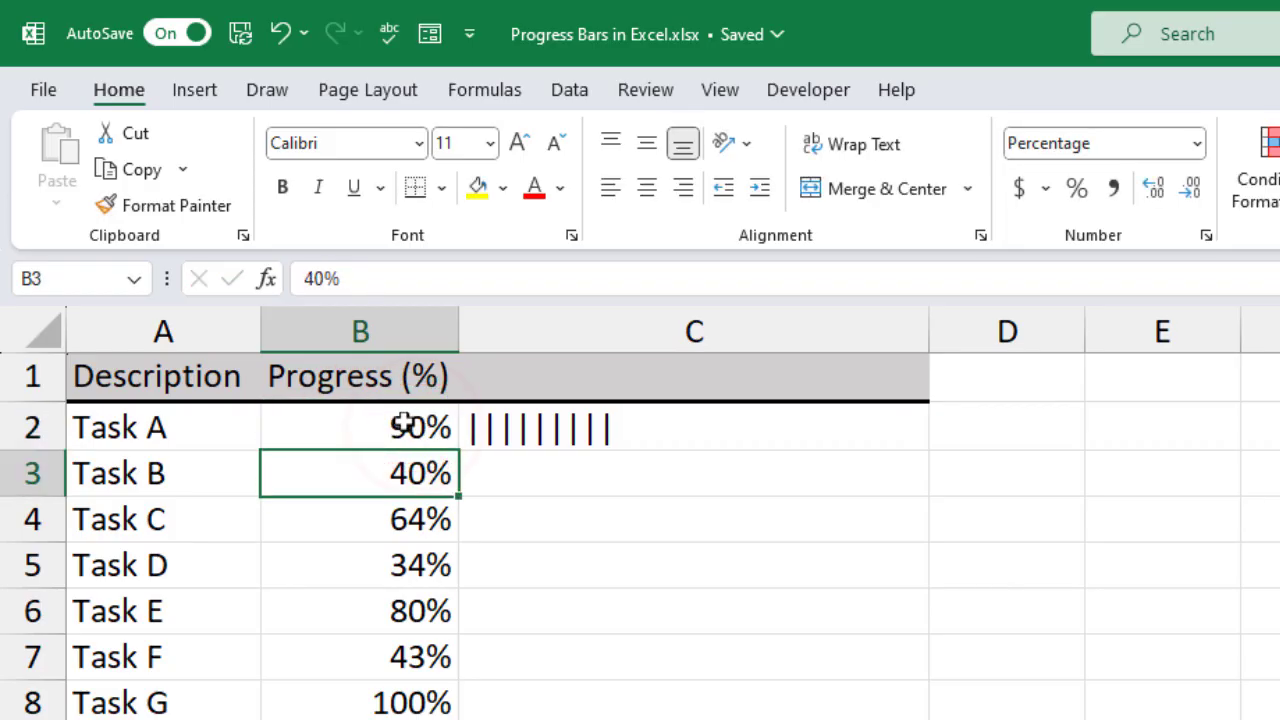
key(Up)
key(Right)
key(Right)
click(622, 437)
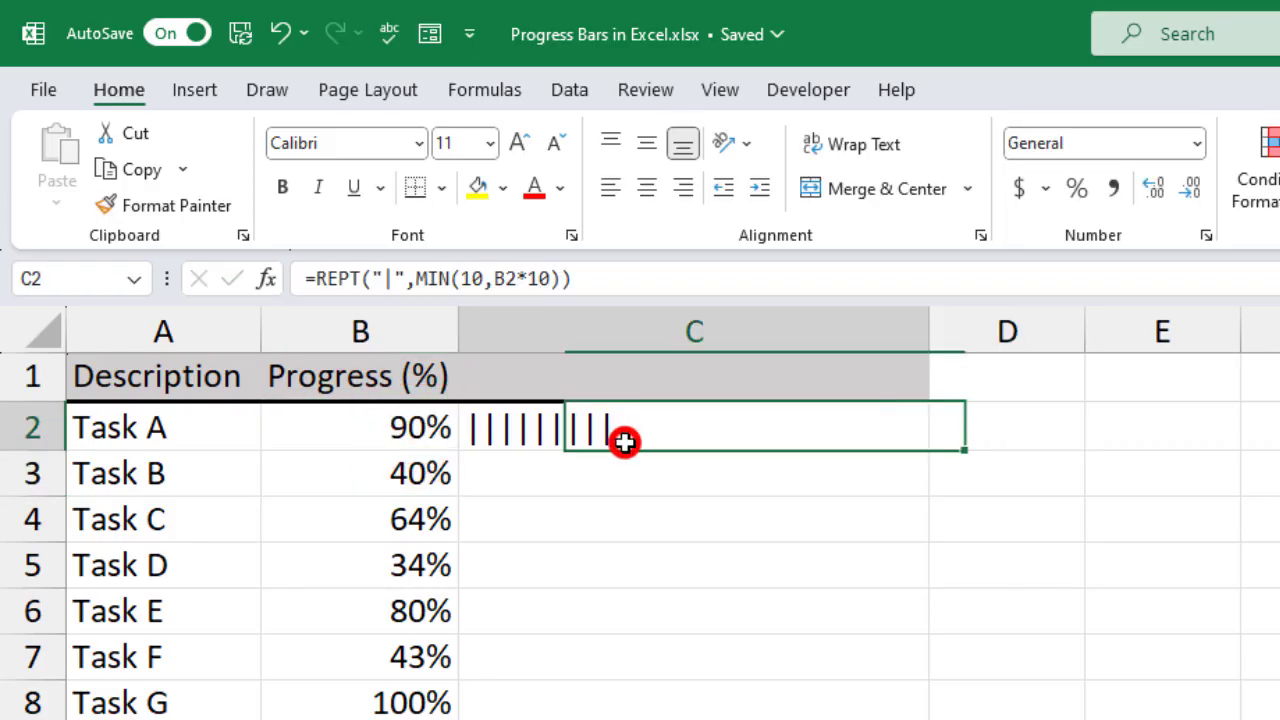
Change C2's formula to =REPT("|",MIN(100,B2*100)) for a finer bar
click(549, 278)
text(0)
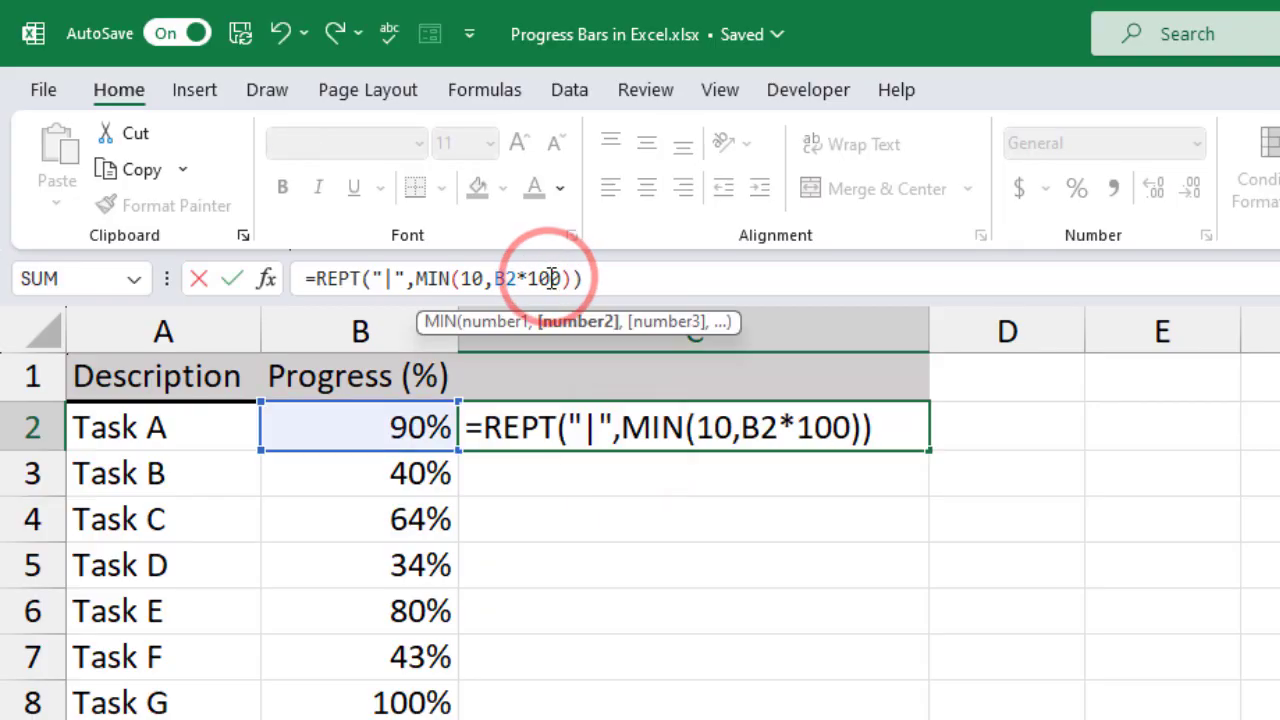
click(484, 280)
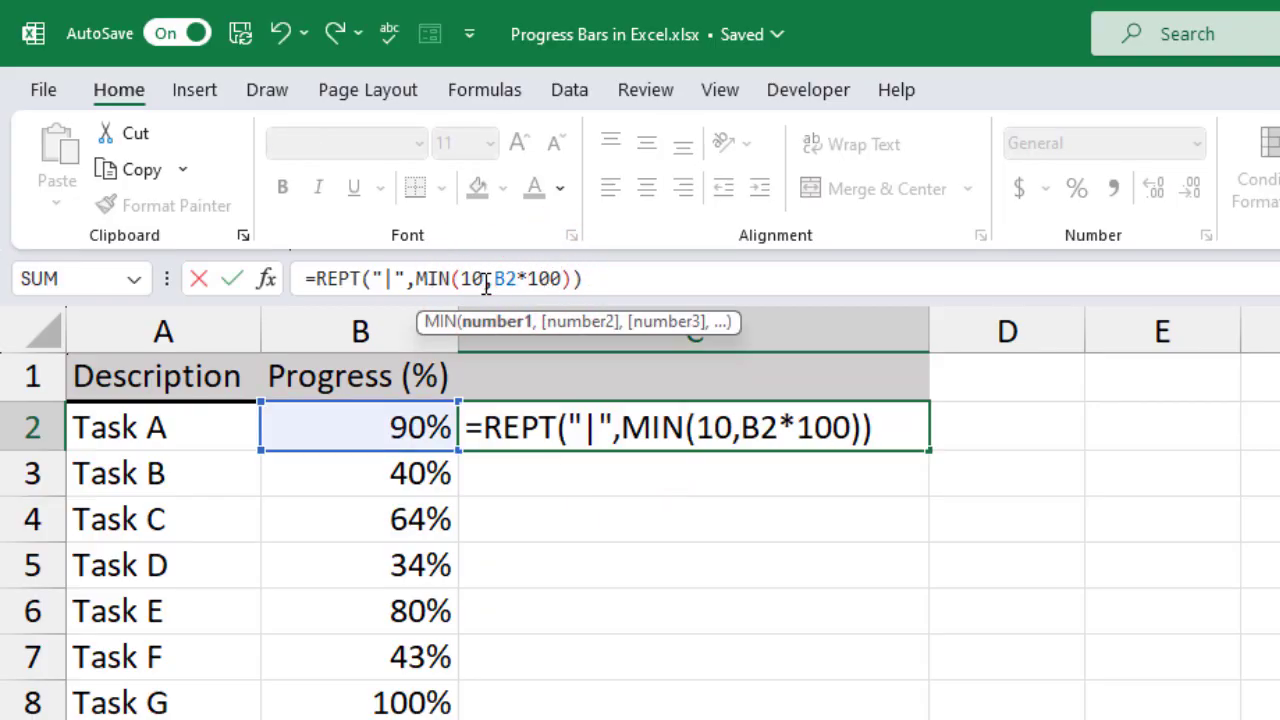
text(0)
key(Return)
click(674, 426)
Set Task A's progress to 50%, then 45%
click(380, 424)
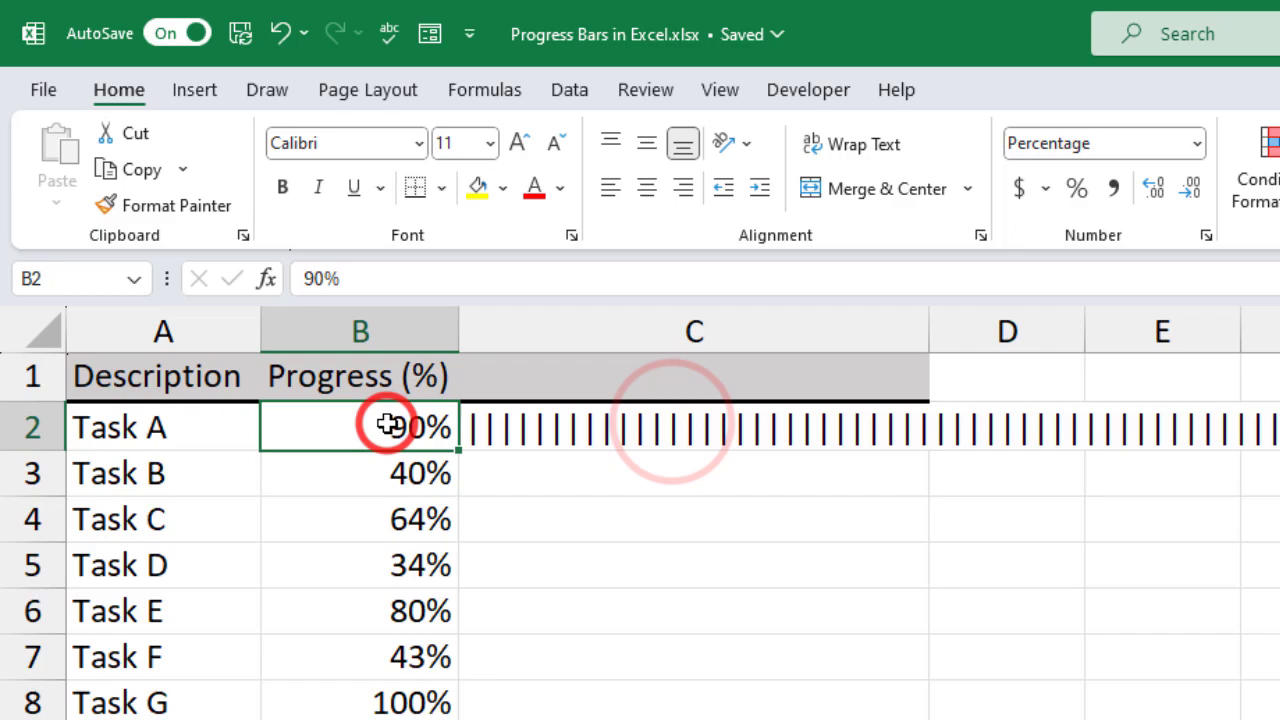
text(50)
key(Return)
click(389, 423)
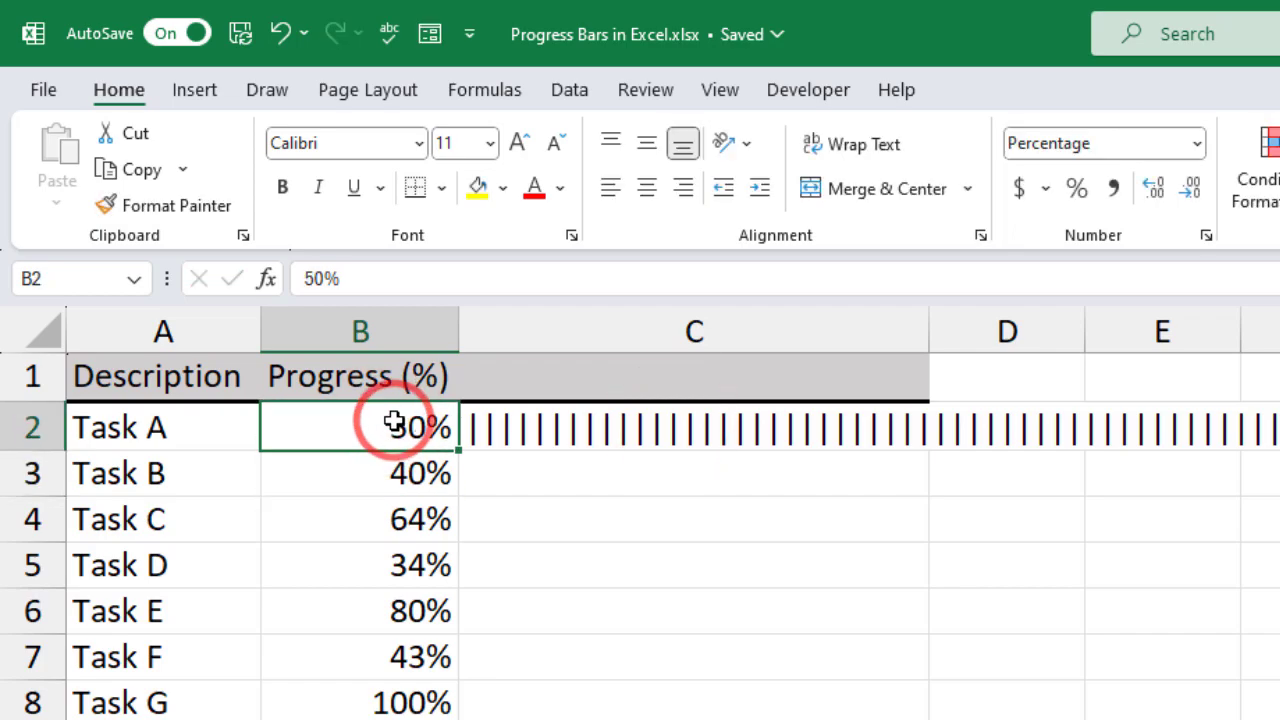
text(45)
key(Return)
click(396, 425)
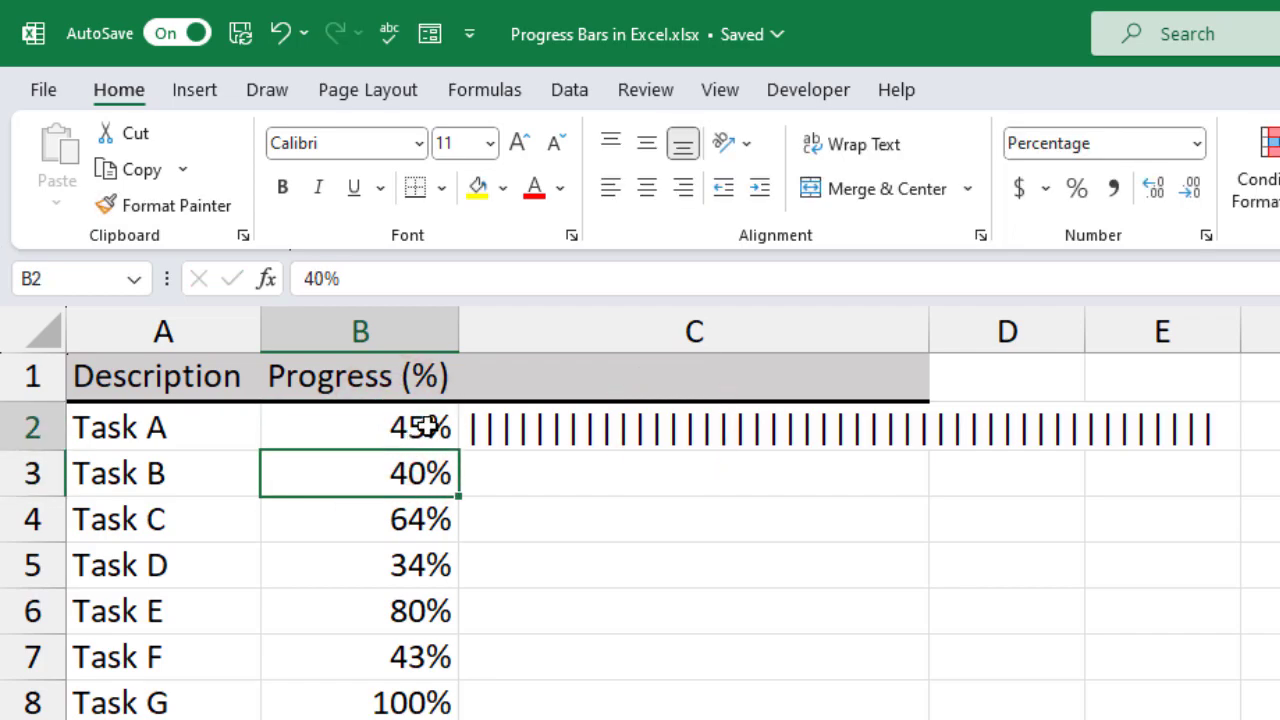
Revert C2 to =REPT("|",MIN(10,B2*10)) and give the bar a red font colour
click(553, 440)
click(491, 277)
key(BackSpace)
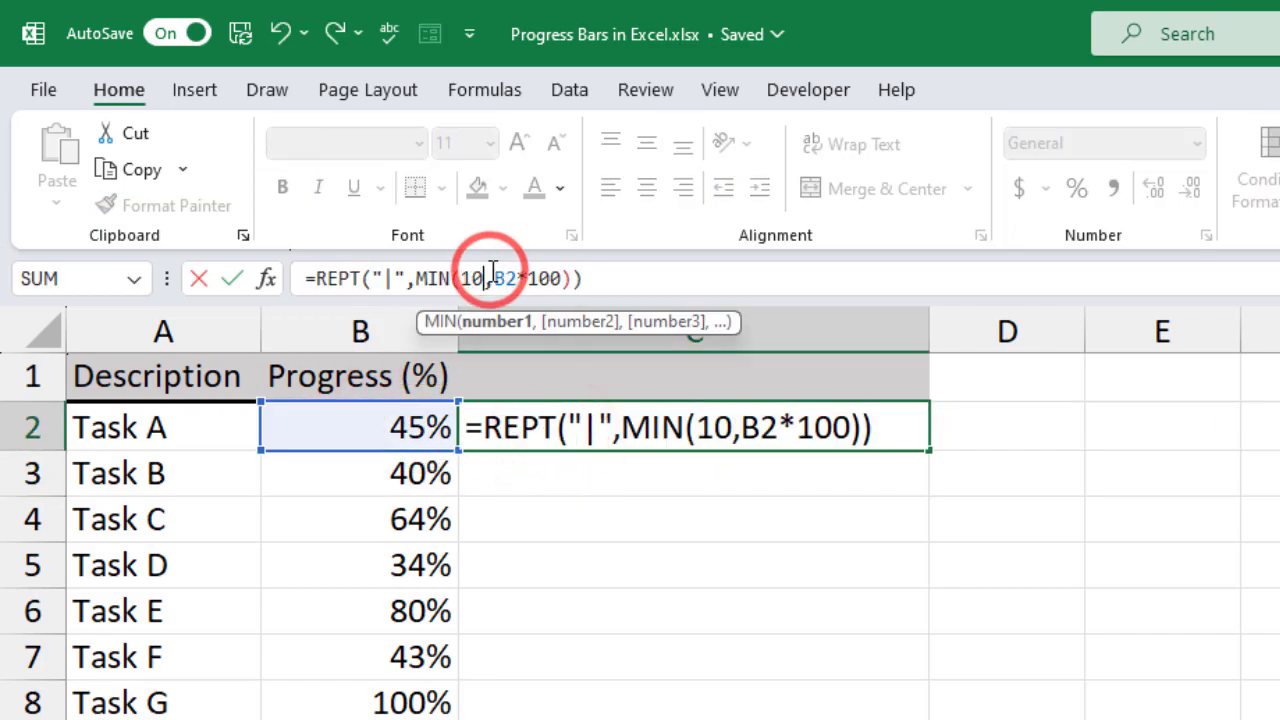
click(560, 277)
key(BackSpace)
key(Return)
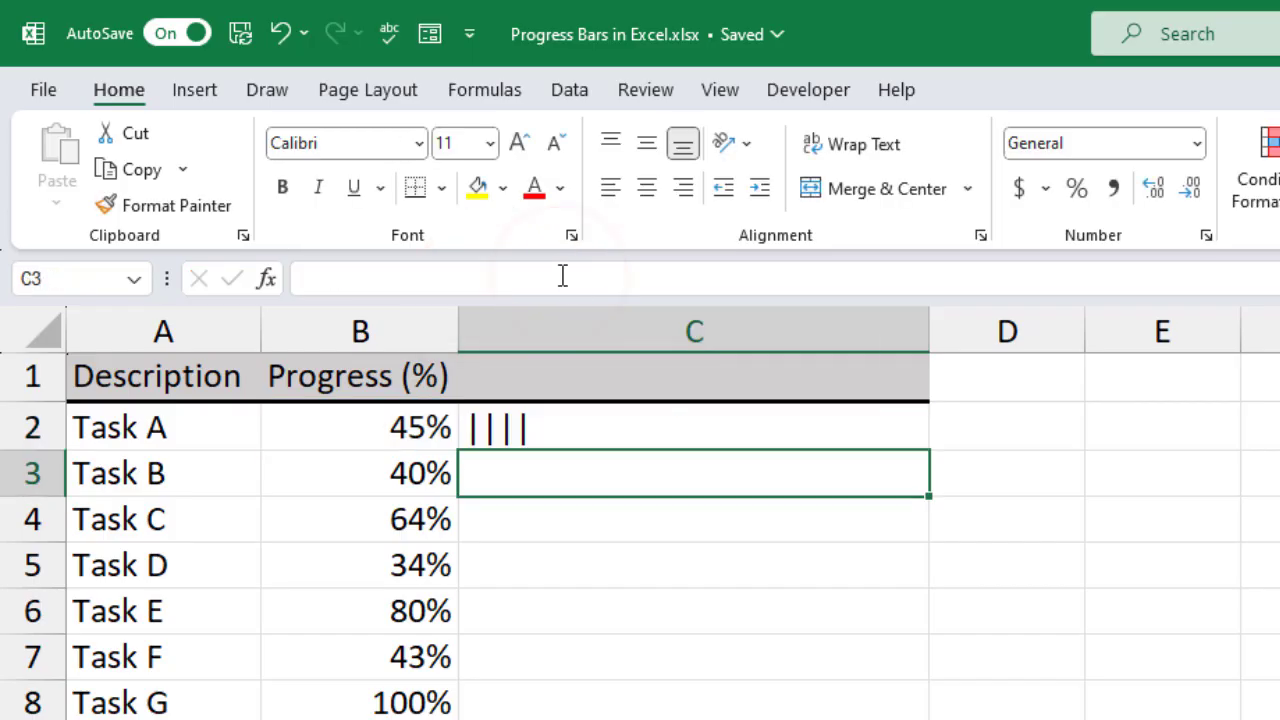
click(663, 437)
click(535, 188)
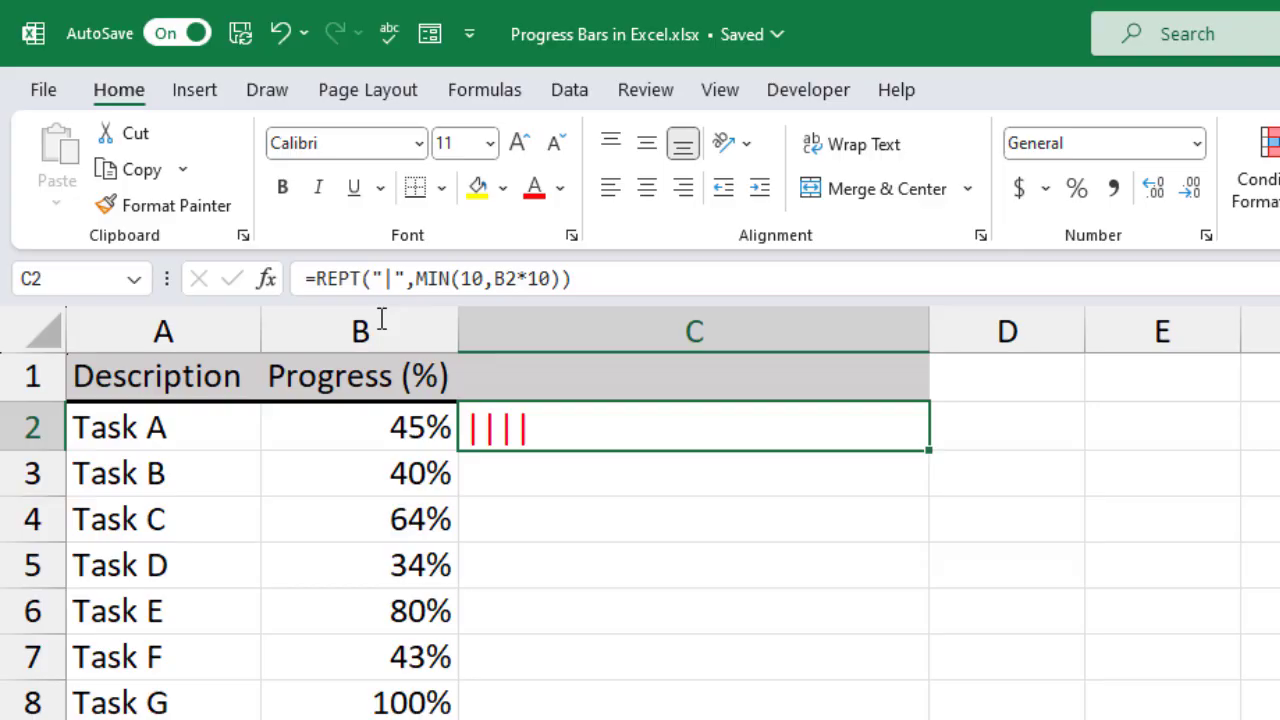
Replace the | bar character in C2's formula with the Dark Shade symbol
double_click(490, 427)
double_click(590, 427)
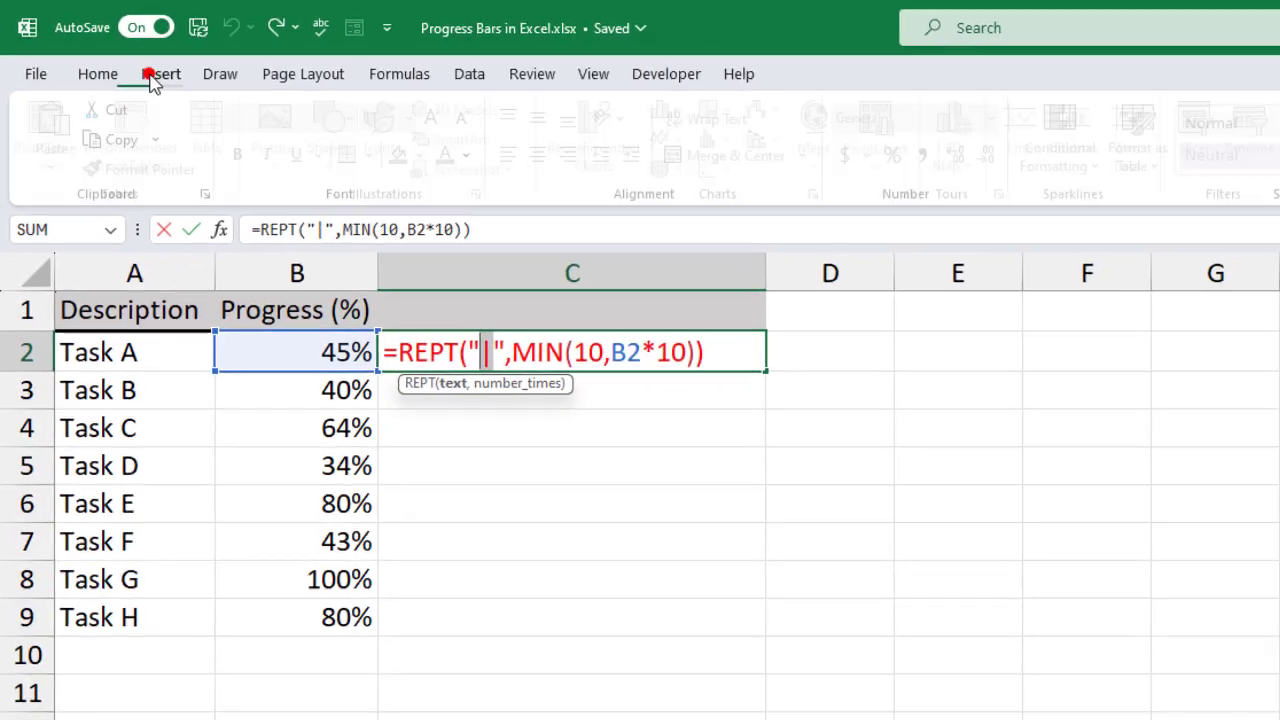
click(194, 89)
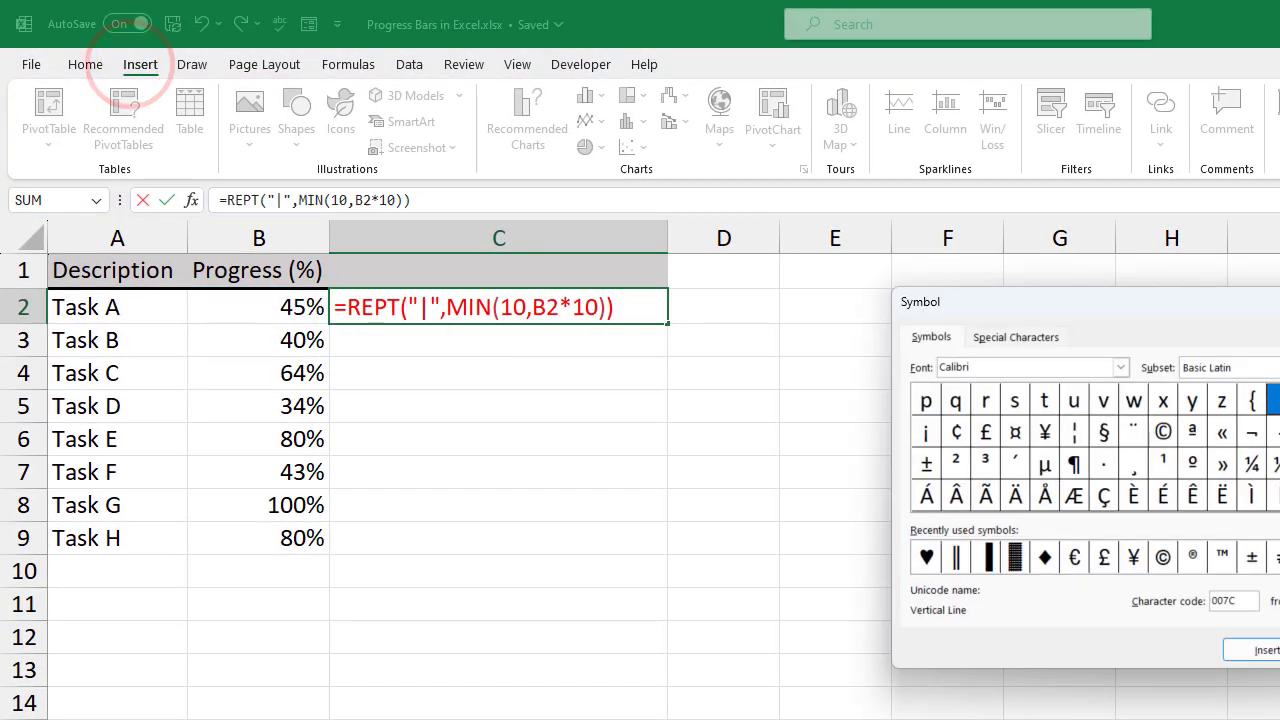
drag(1000, 300, 679, 253)
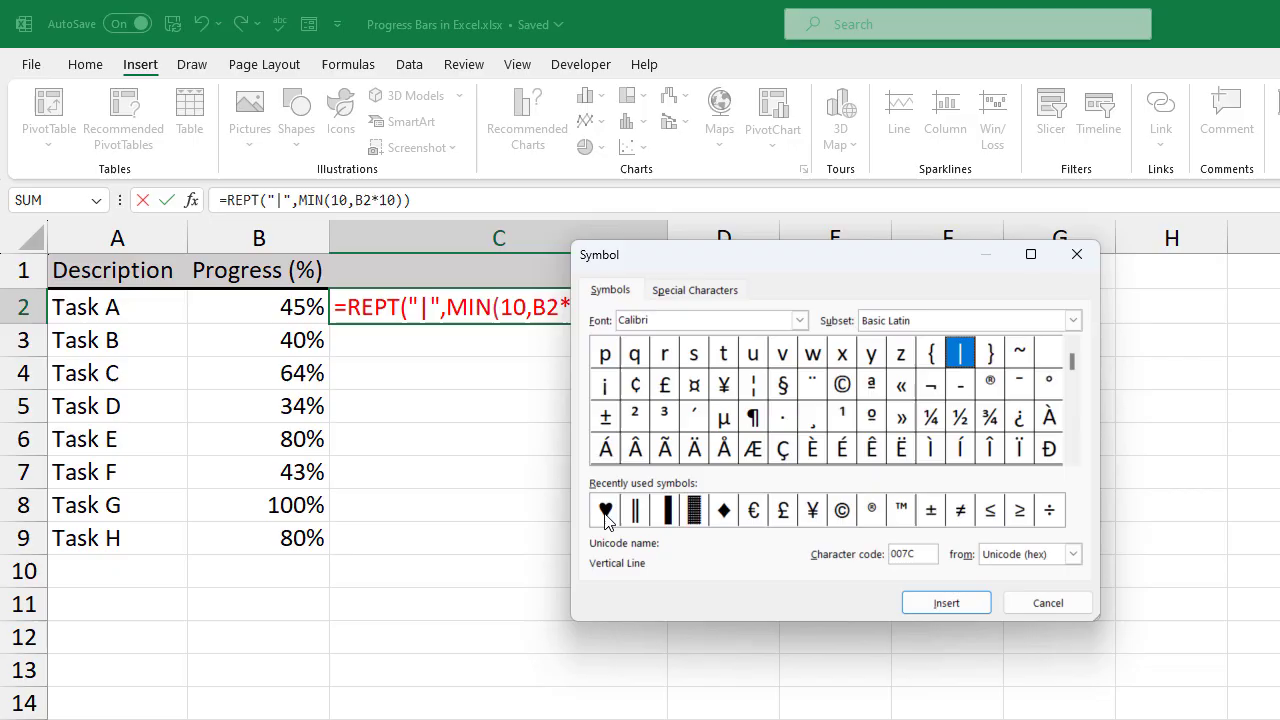
click(692, 512)
click(946, 603)
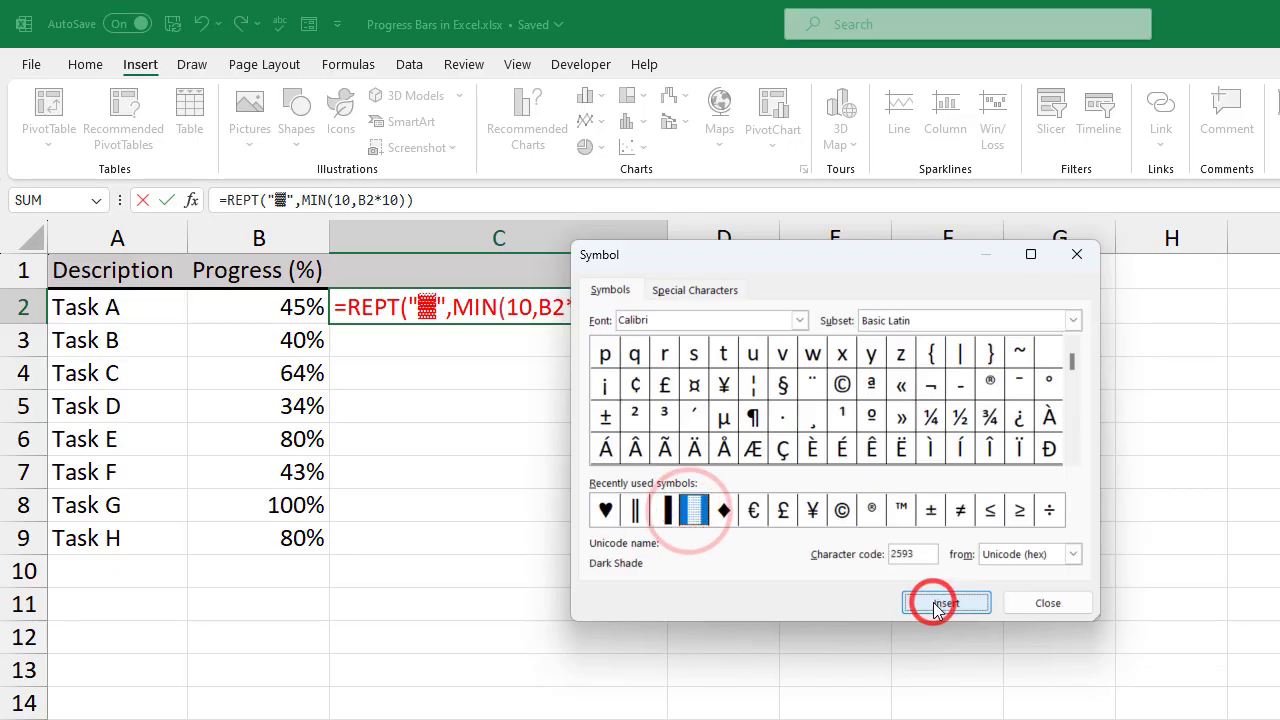
click(1046, 603)
key(Return)
Try Task A at 60%, 80% and 100%, then resize column C to fit the full bar
click(305, 298)
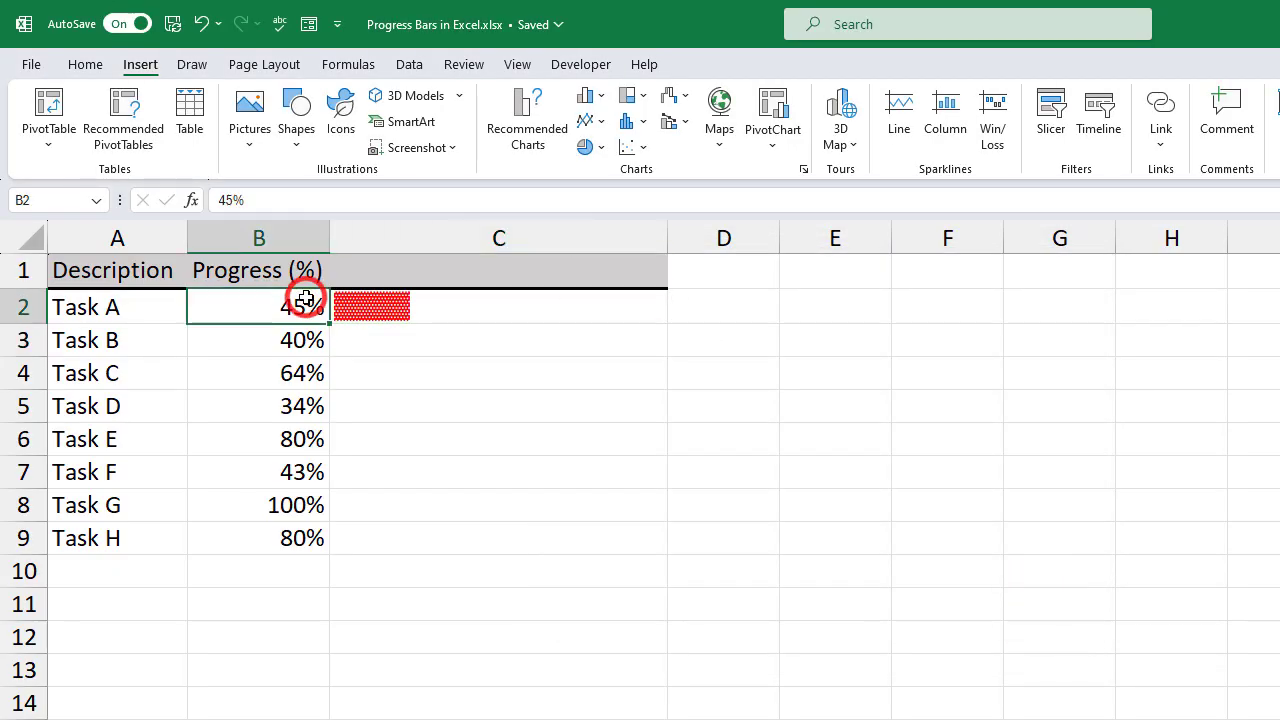
text(60)
key(Return)
click(300, 305)
text(80)
key(Return)
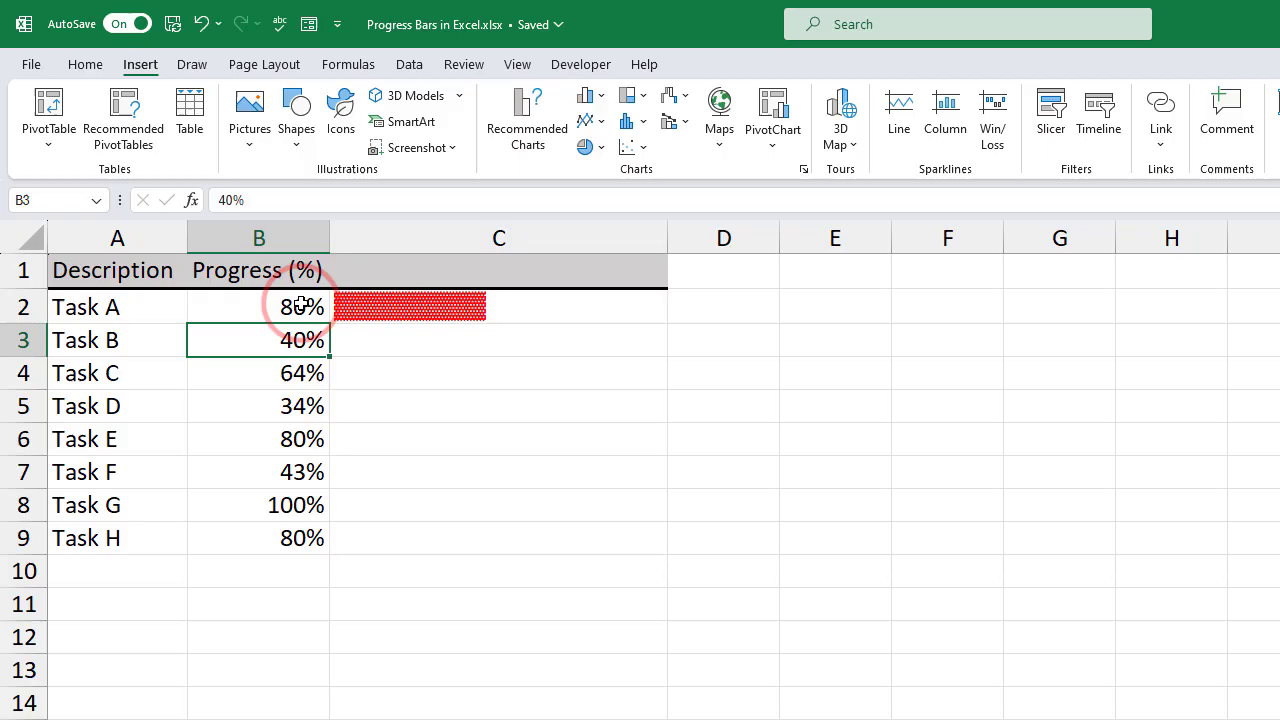
click(388, 304)
click(260, 290)
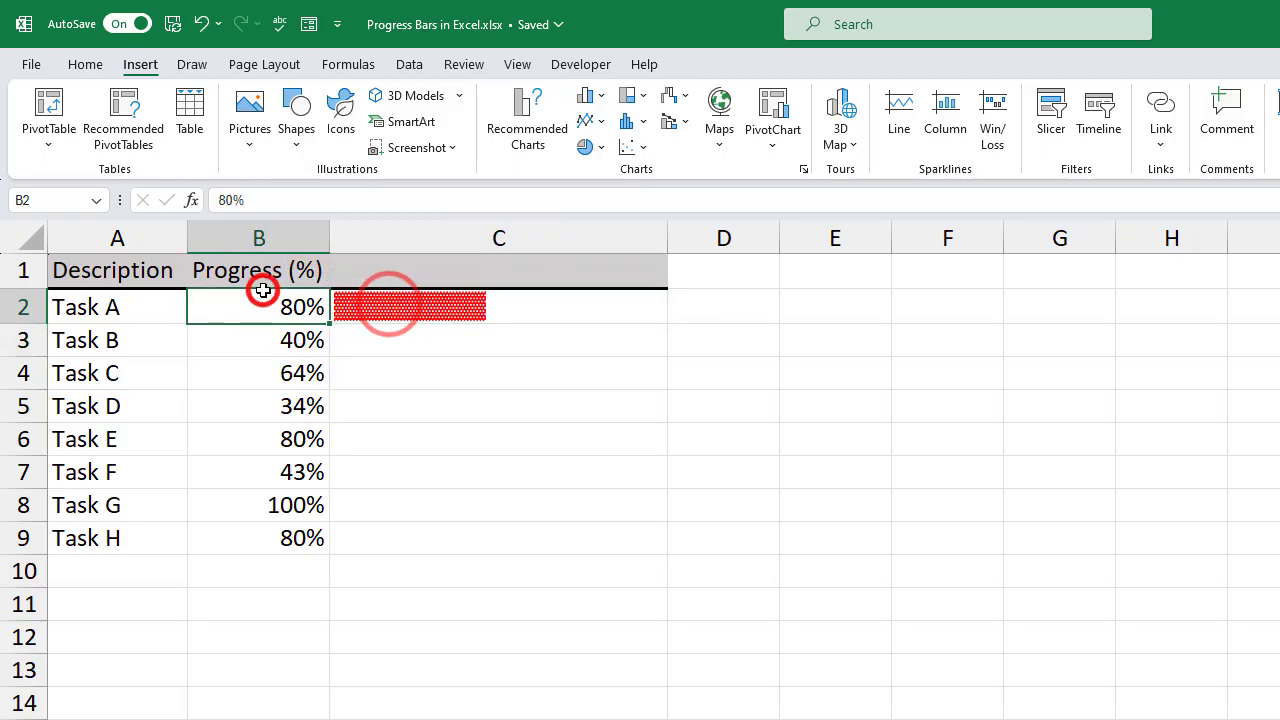
text(100)
key(Return)
drag(666, 238, 525, 238)
click(280, 309)
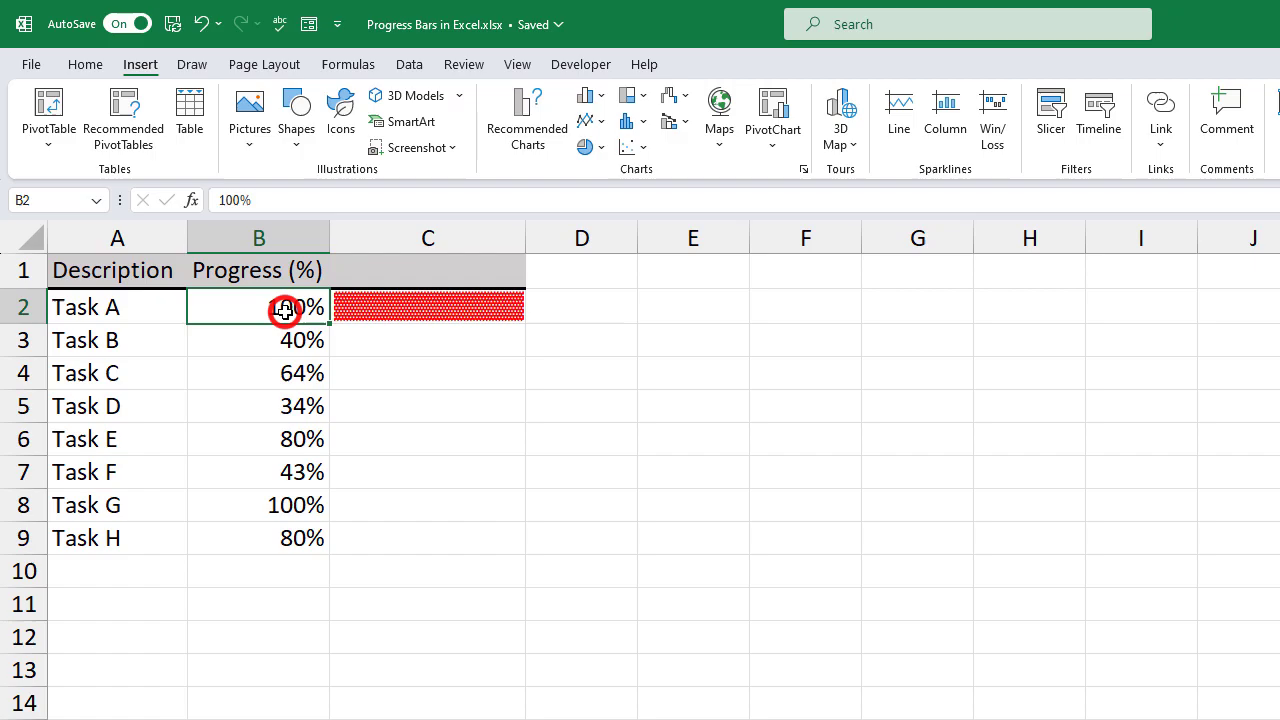
Swap the shade character in C2's formula for the Black Heart Suit, giving =REPT("♥",MIN(10,B2*10))
click(357, 300)
double_click(380, 306)
double_click(275, 197)
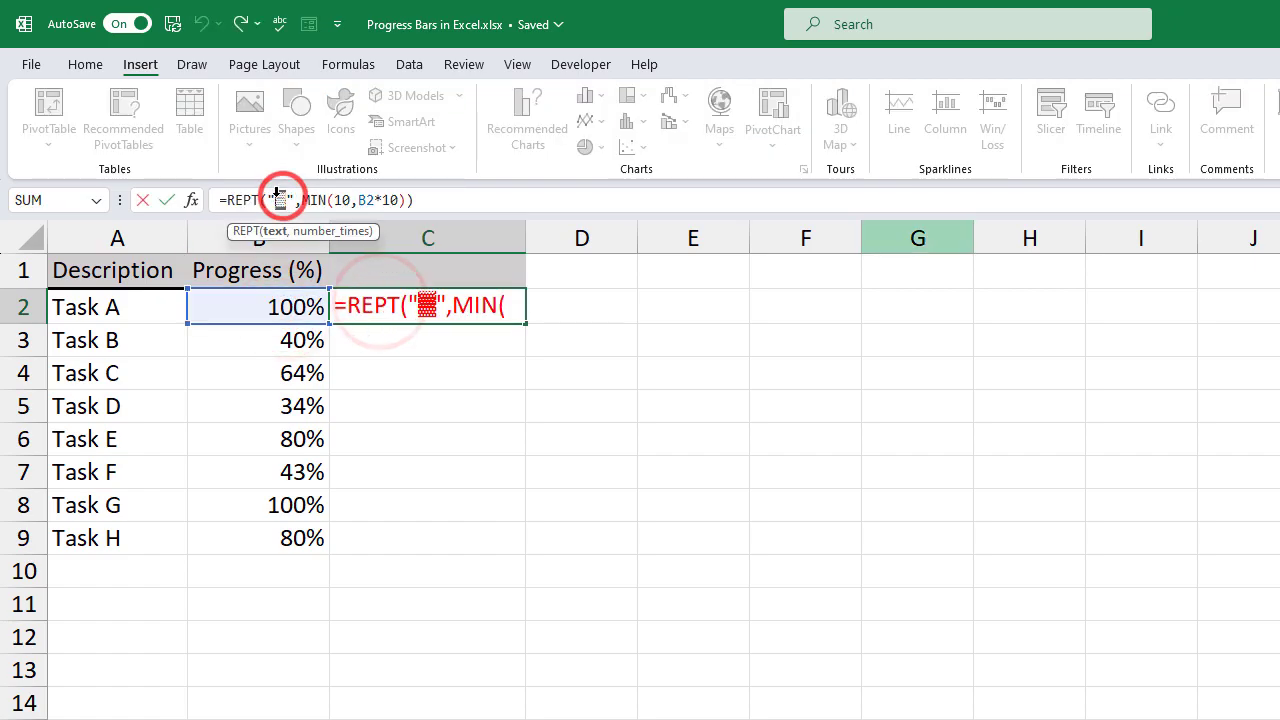
key(alt+n)
key(u)
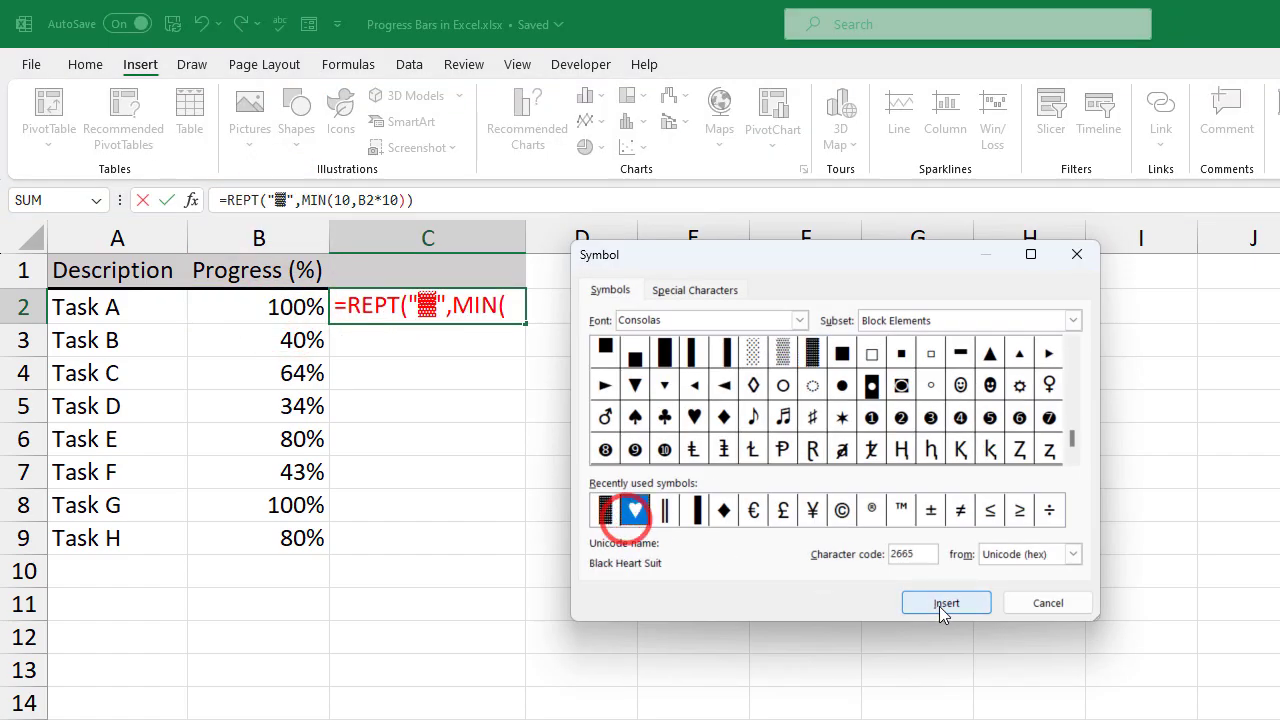
click(946, 603)
click(1042, 605)
key(Return)
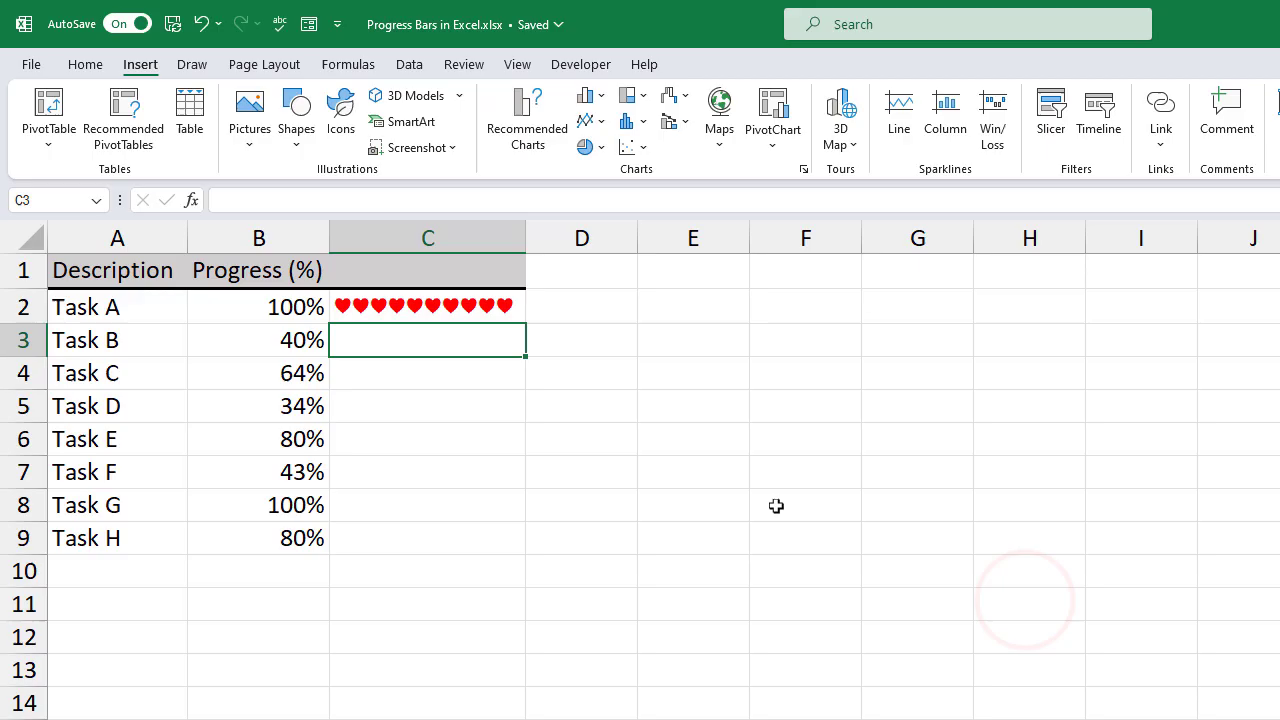
click(457, 309)
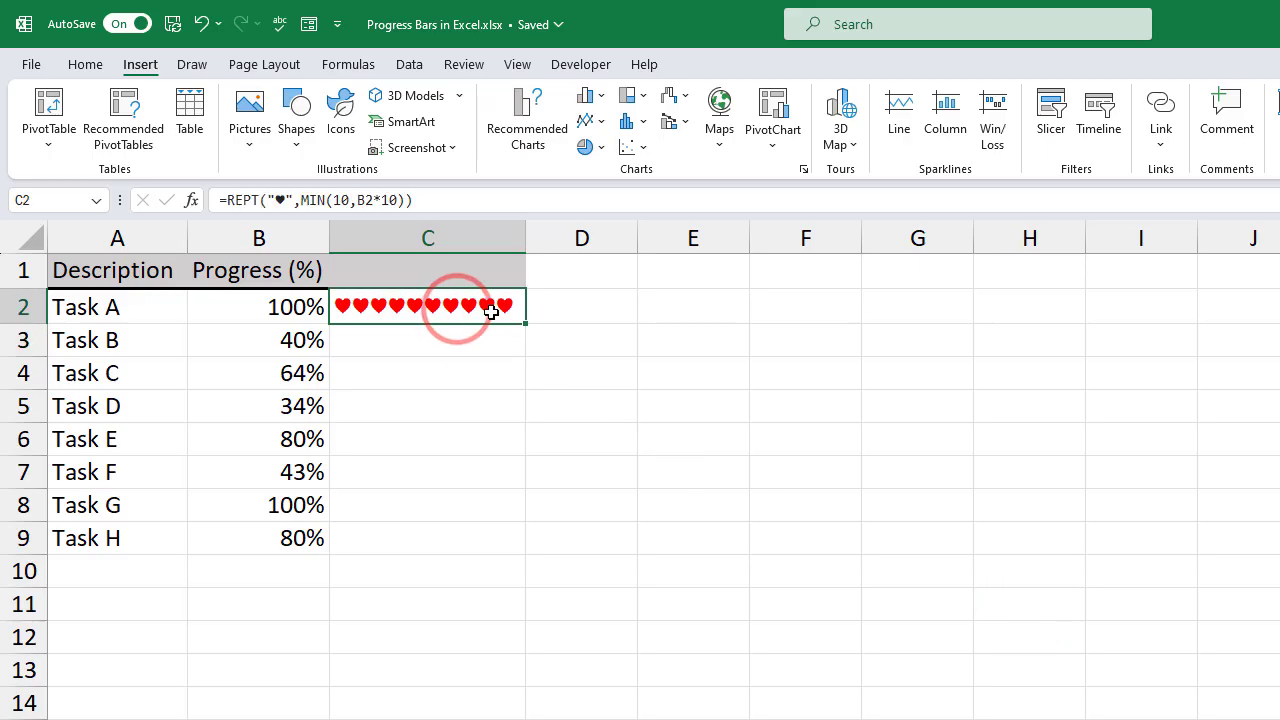
Fill C2's heart-bar formula down through C9 for Tasks A to H
drag(526, 327, 521, 556)
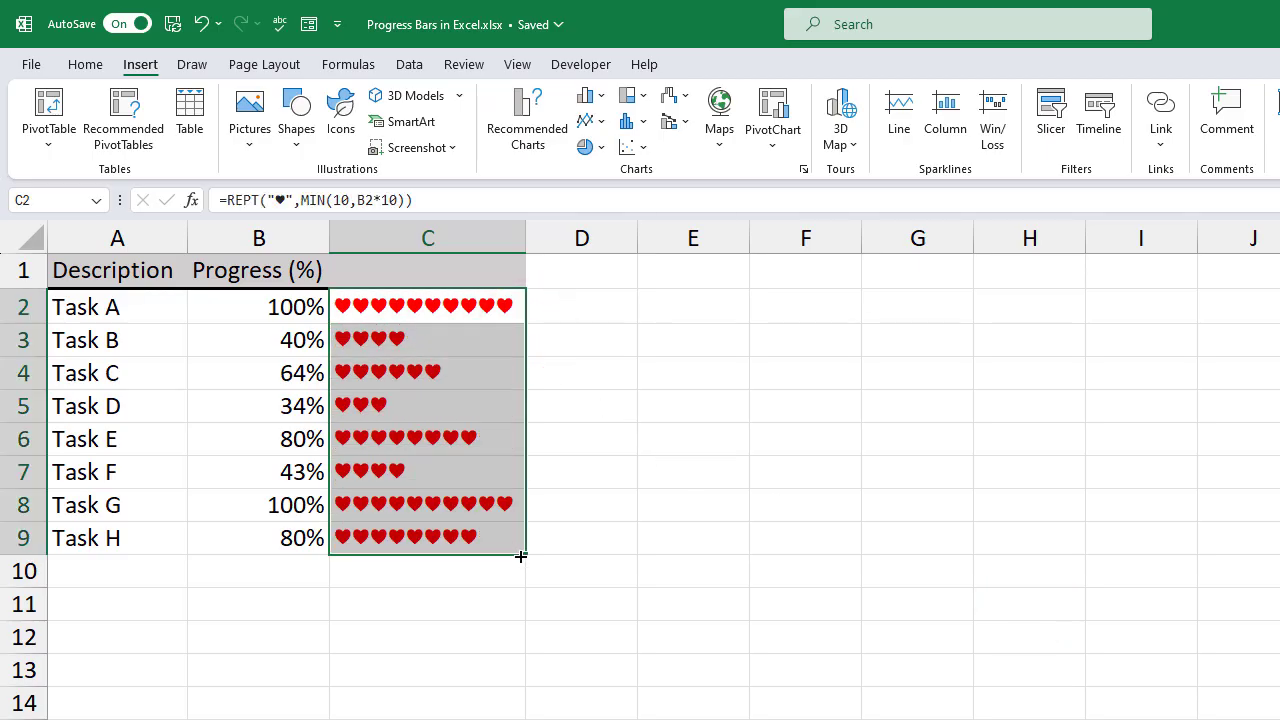
click(485, 500)
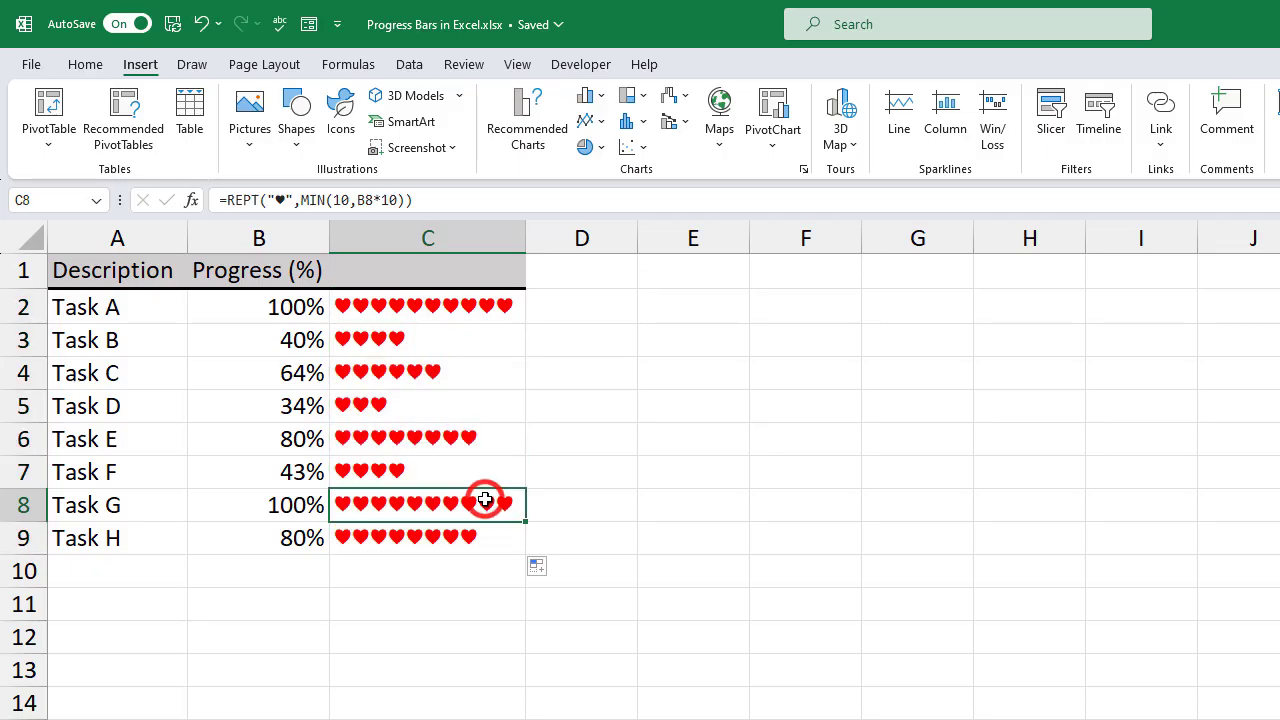
click(284, 439)
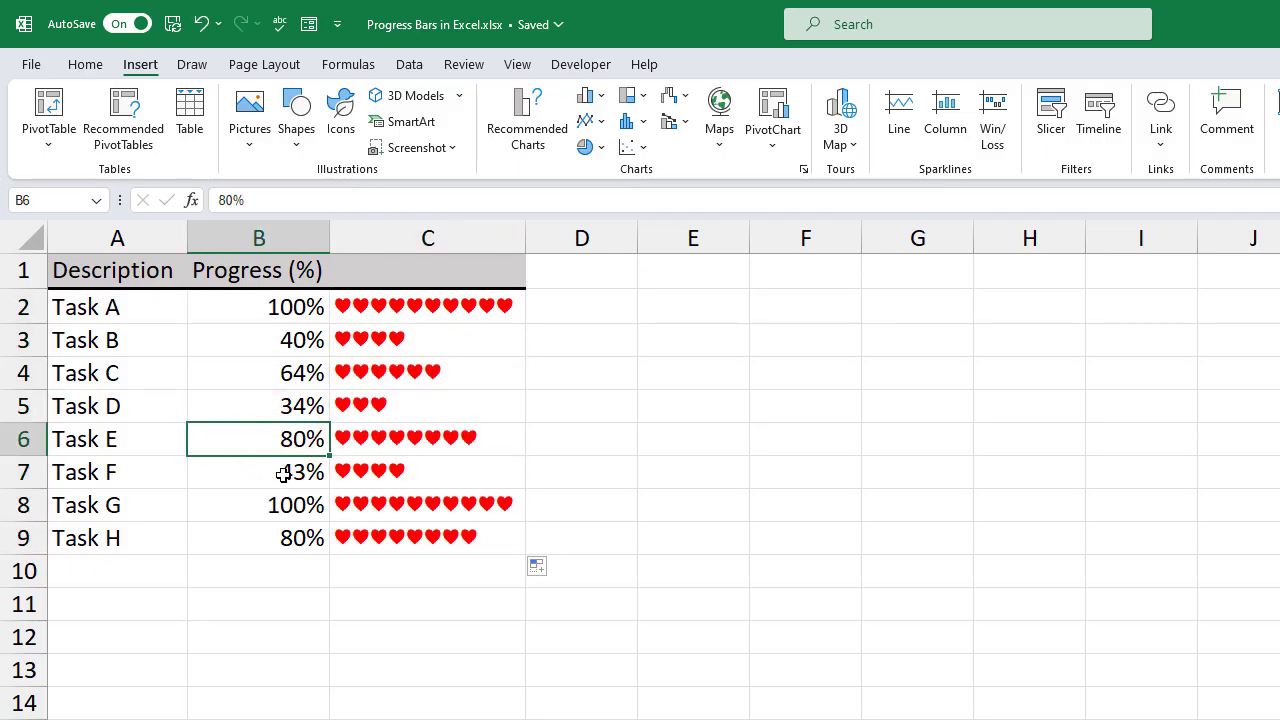
Change Task F's progress in B7 to 60%
click(284, 474)
text(60)
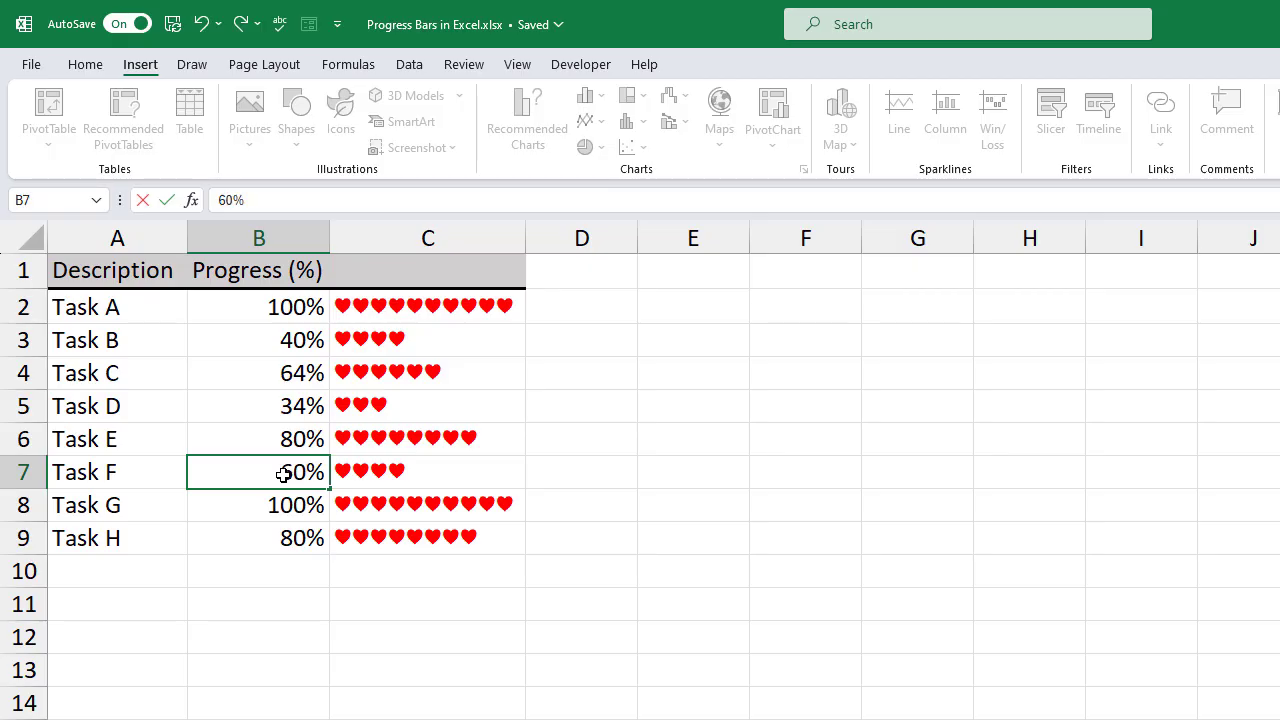
key(Return)
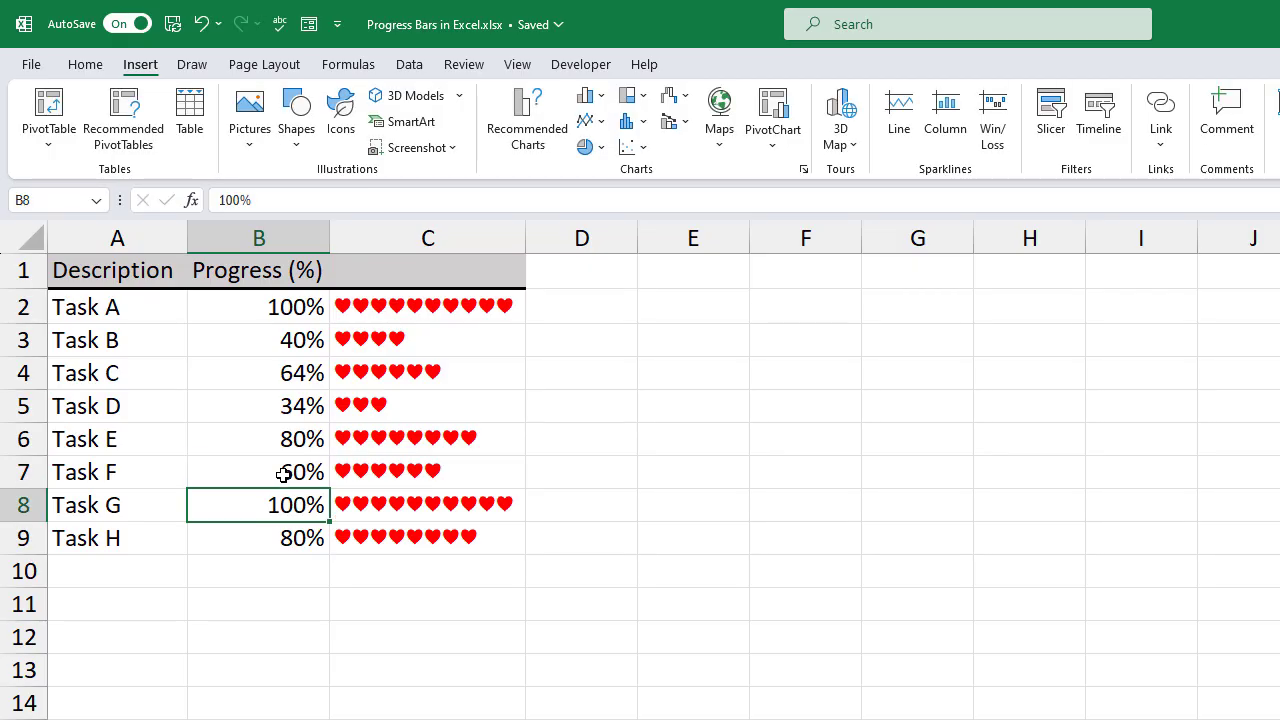